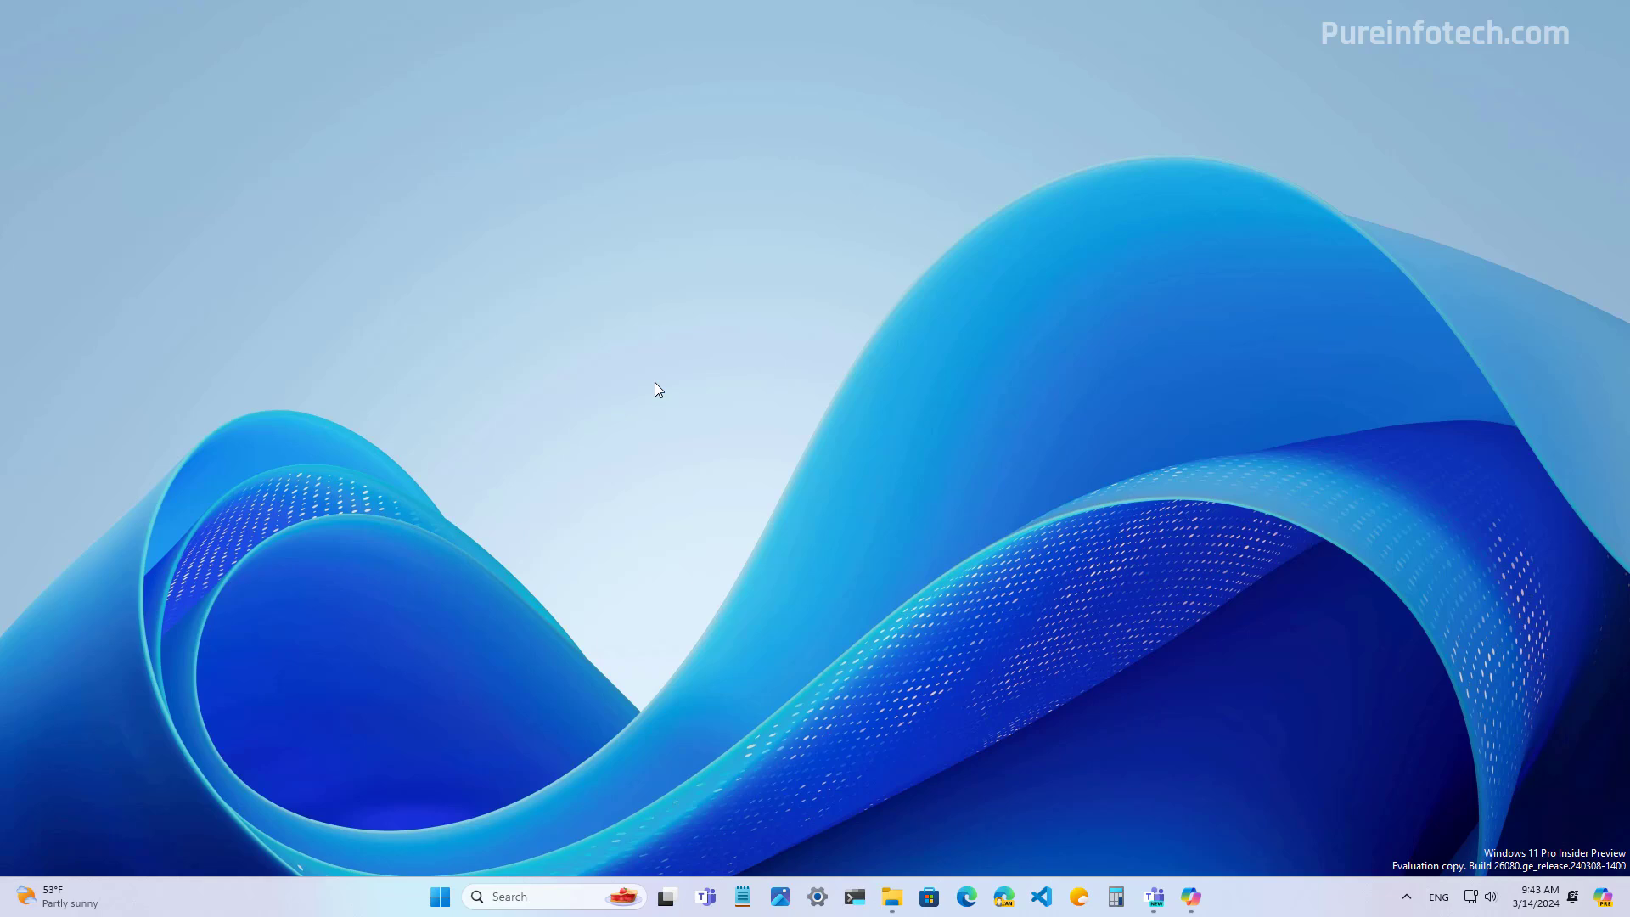
Open the Copilot pane, switch it to side-by-side mode, then close it.
left_click(1603, 896)
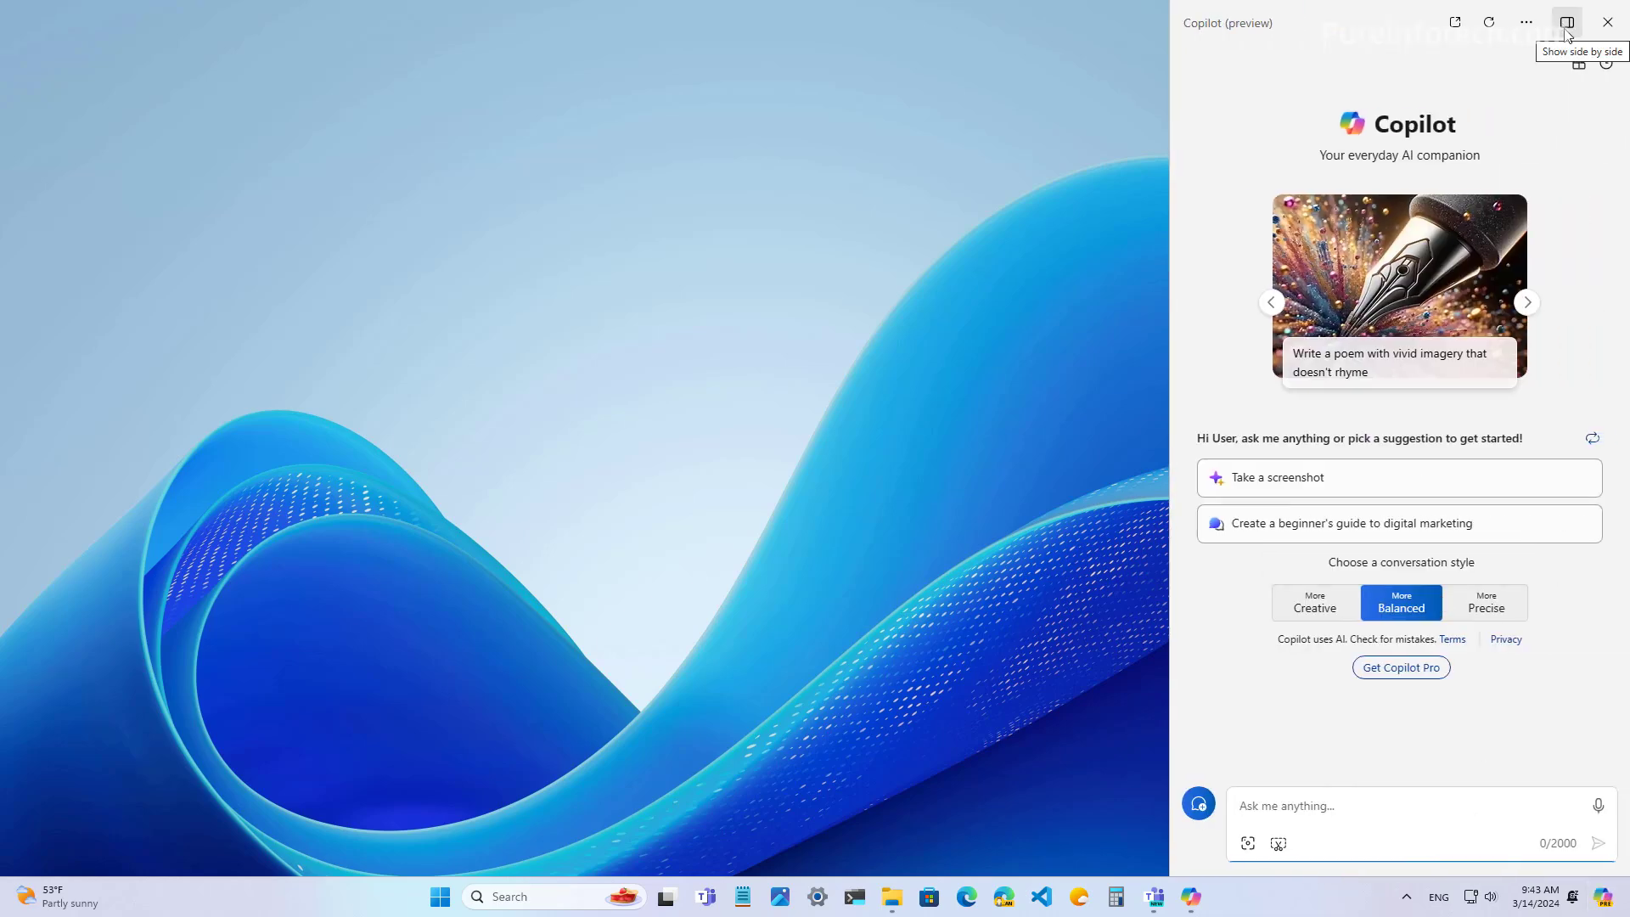
left_click(1568, 23)
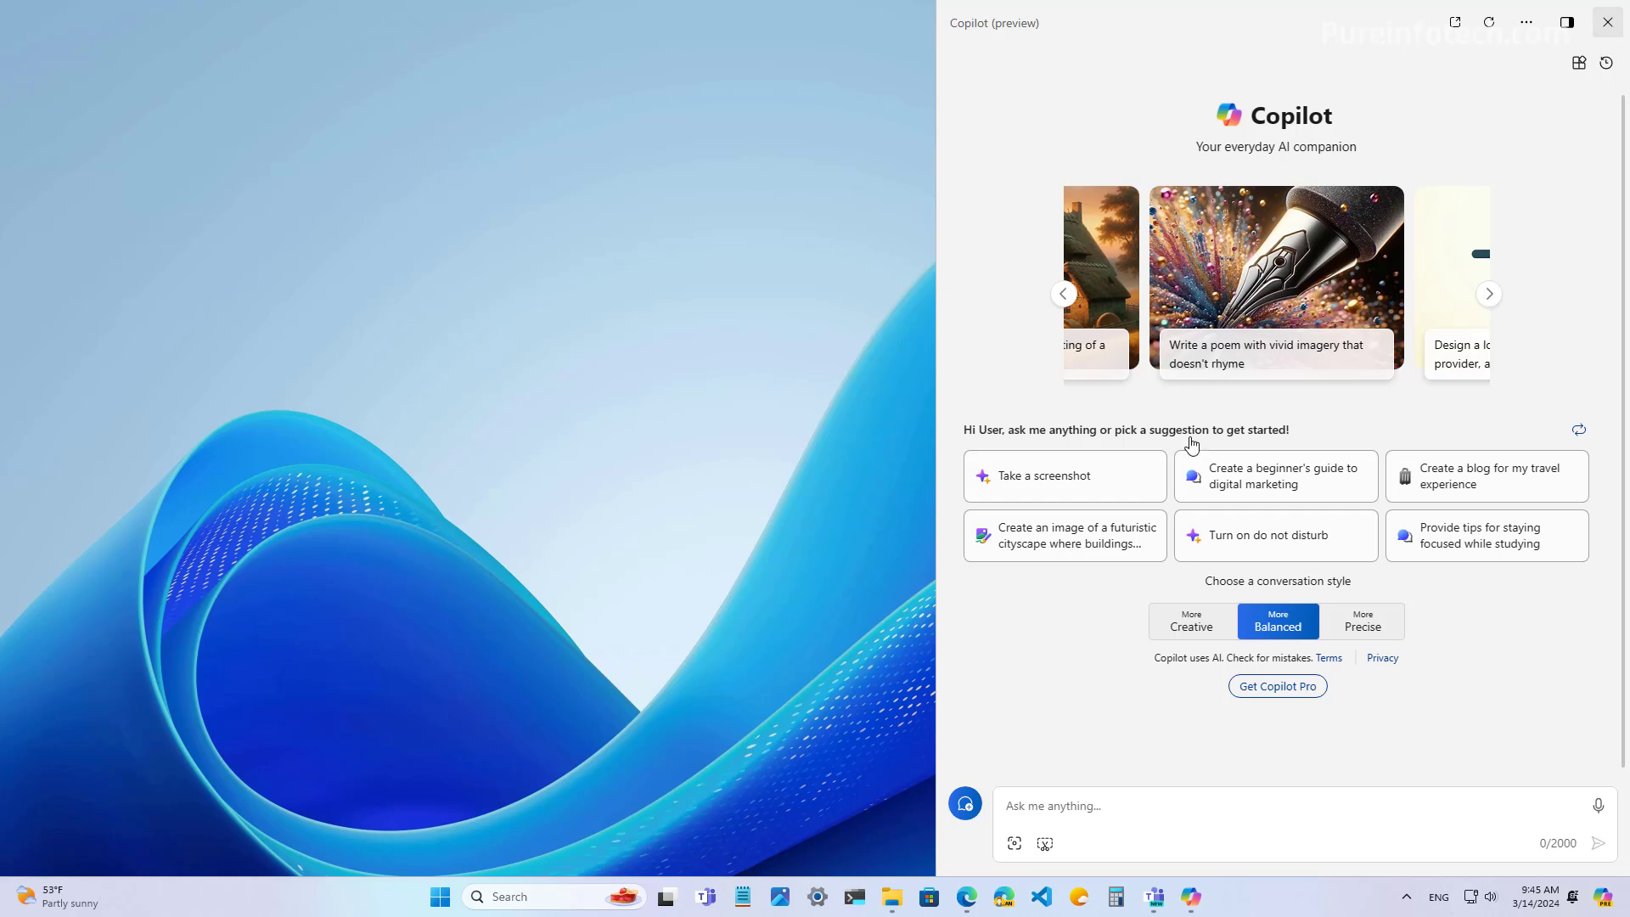
left_click(1613, 29)
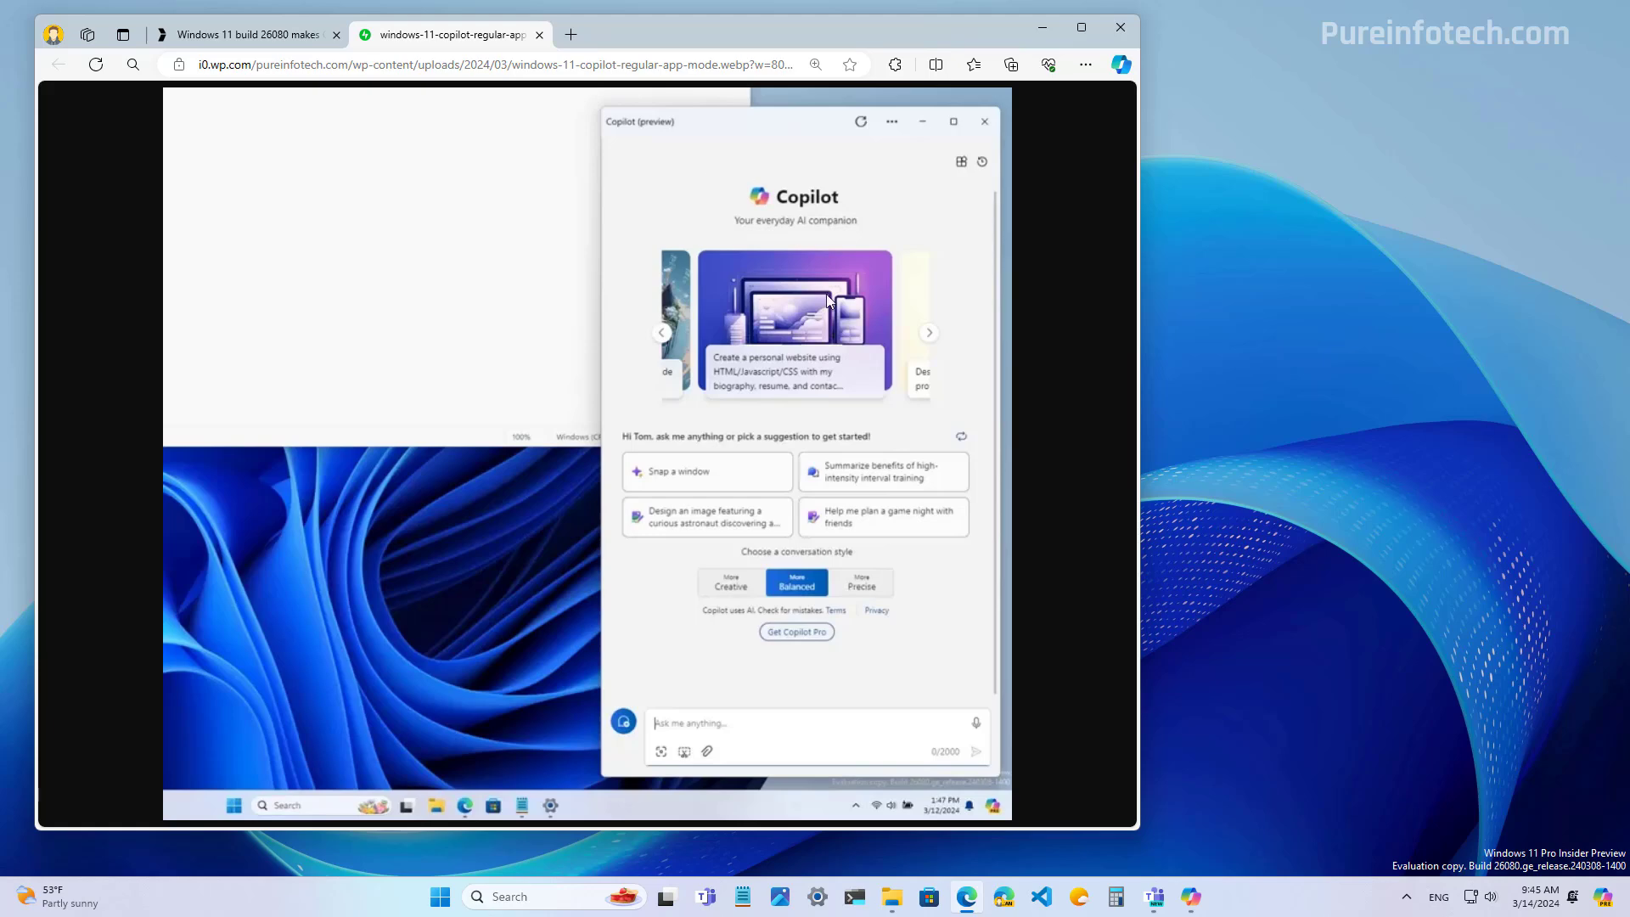
Launch the standalone Copilot app, shake it to minimise Edge, then minimise Copilot too.
left_click(1189, 896)
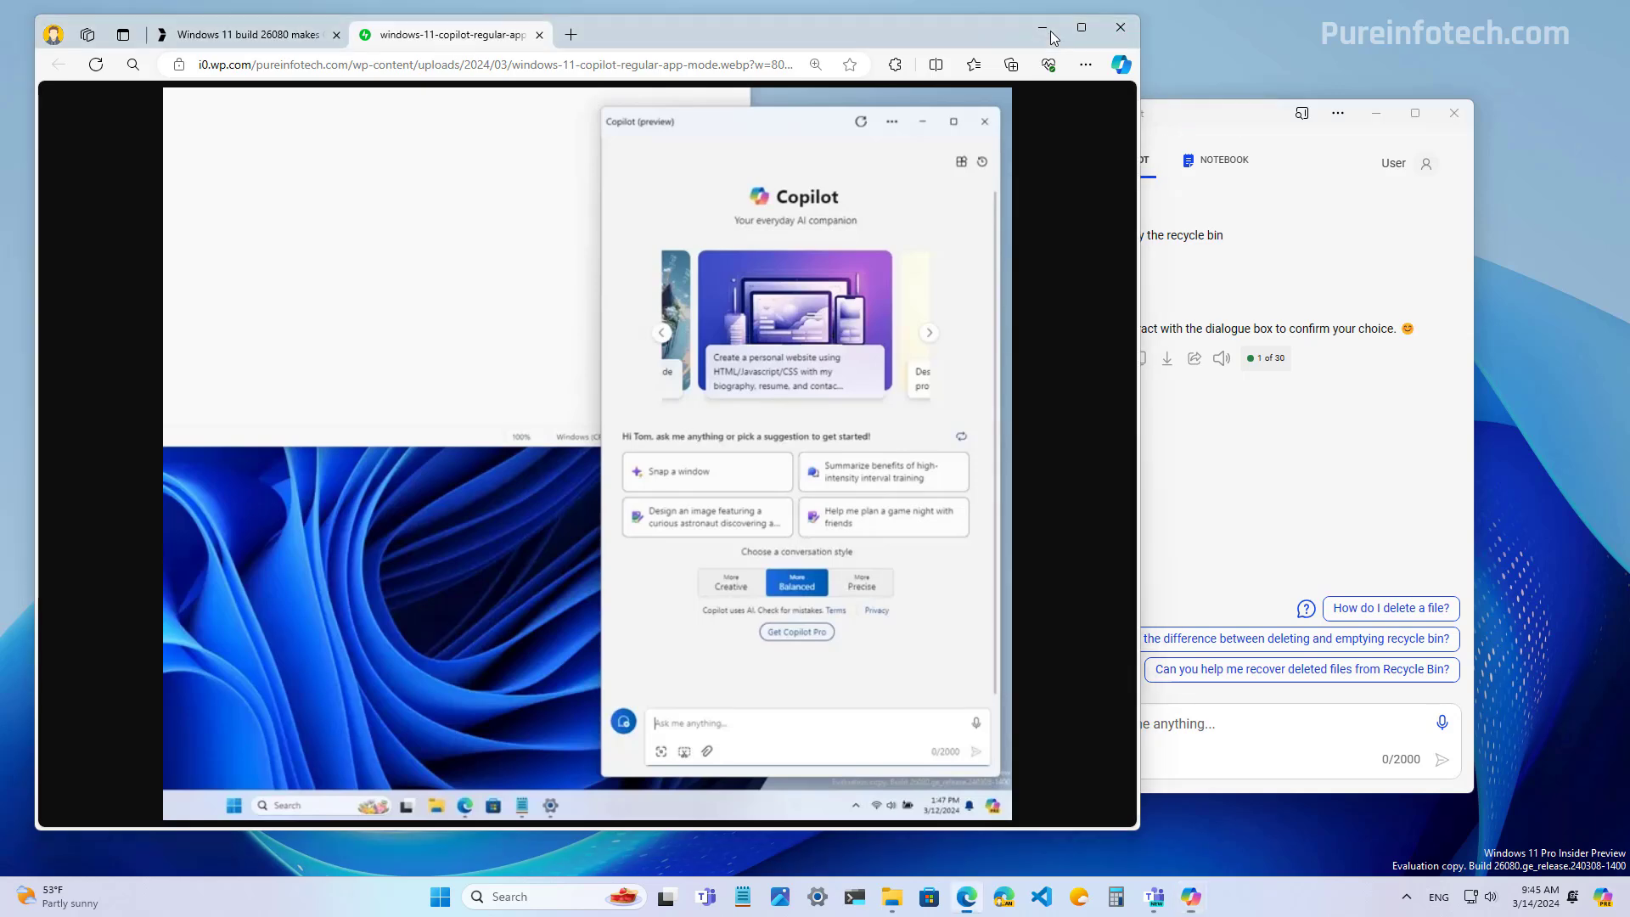
left_click_drag(1234, 124, 1080, 141)
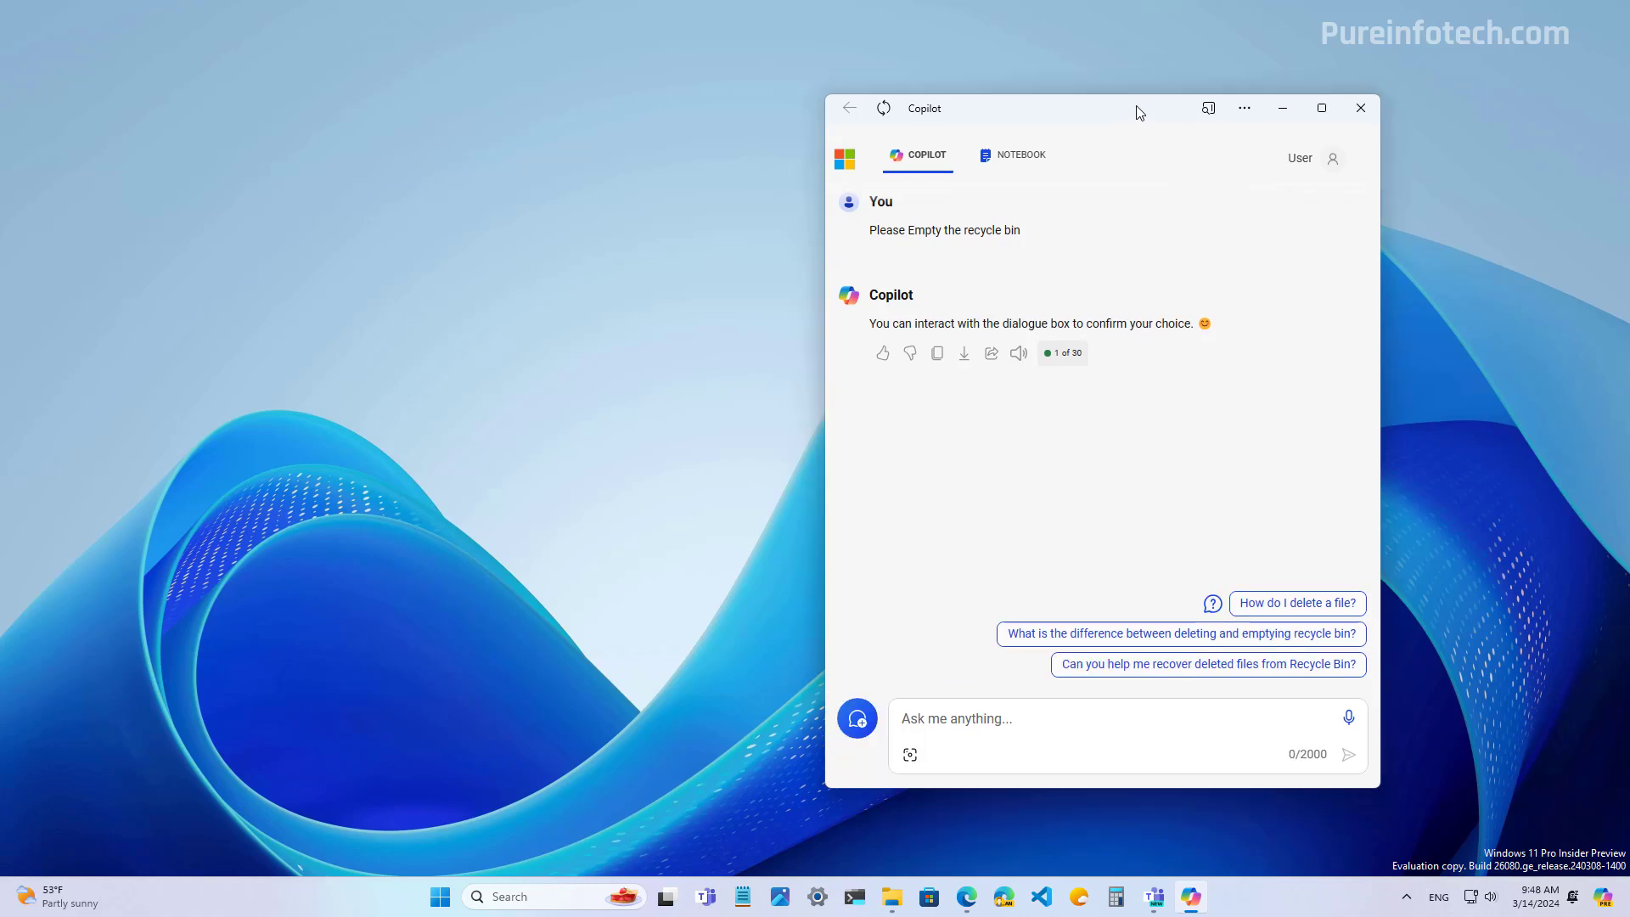
left_click_drag(1142, 112, 1192, 129)
left_click(1336, 129)
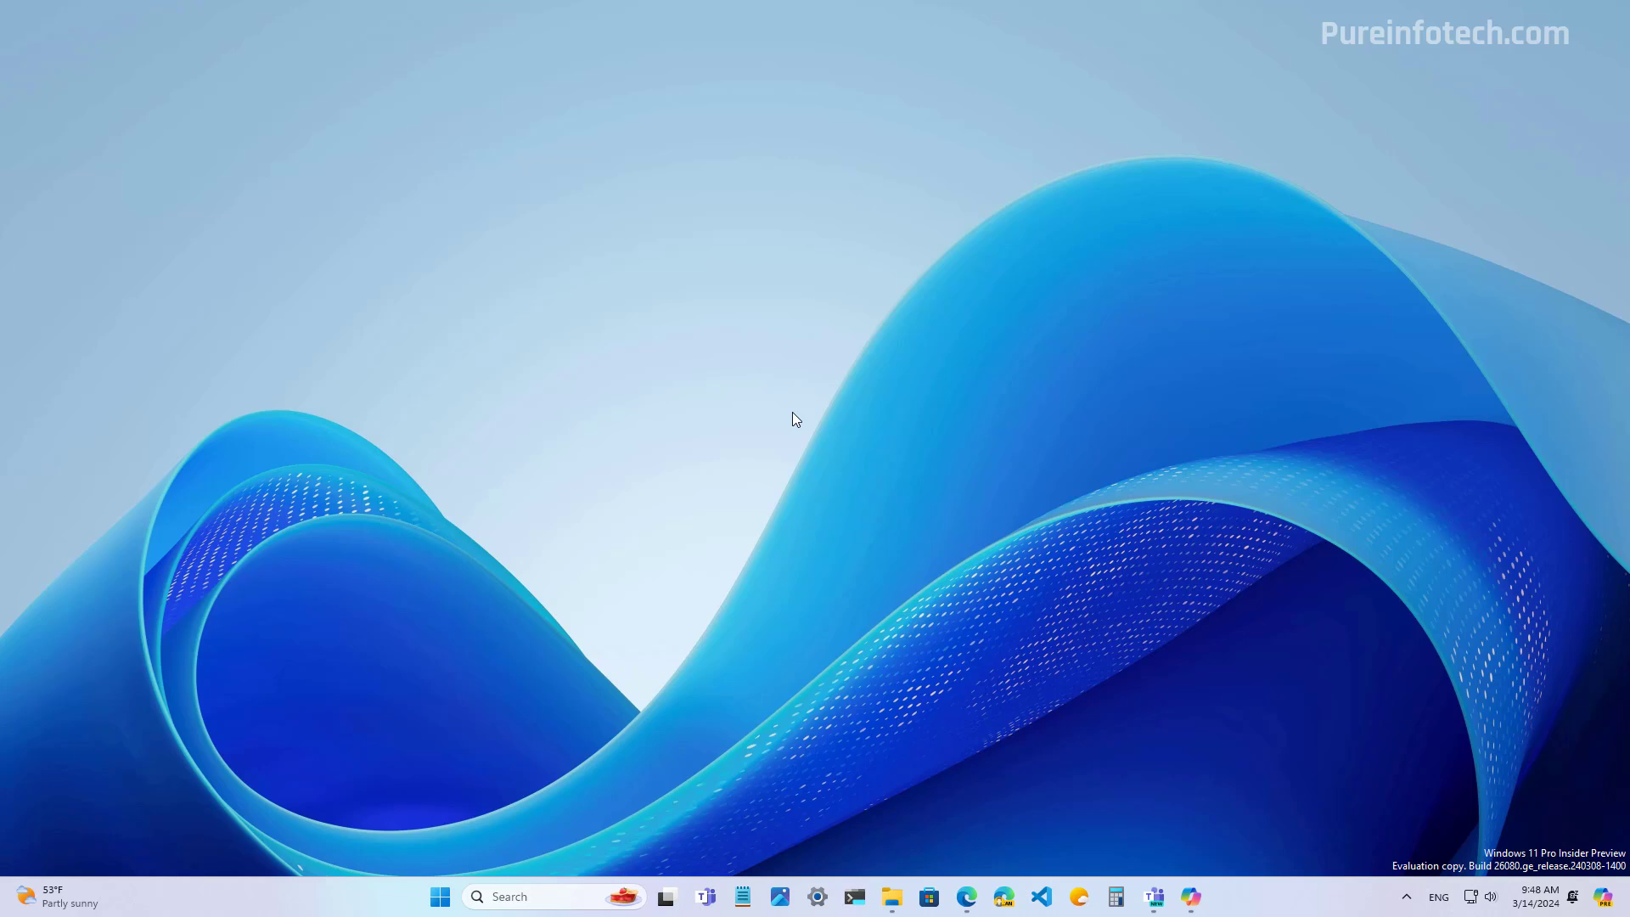
Reopen the Copilot side panel with Win+C.
key("super+c")
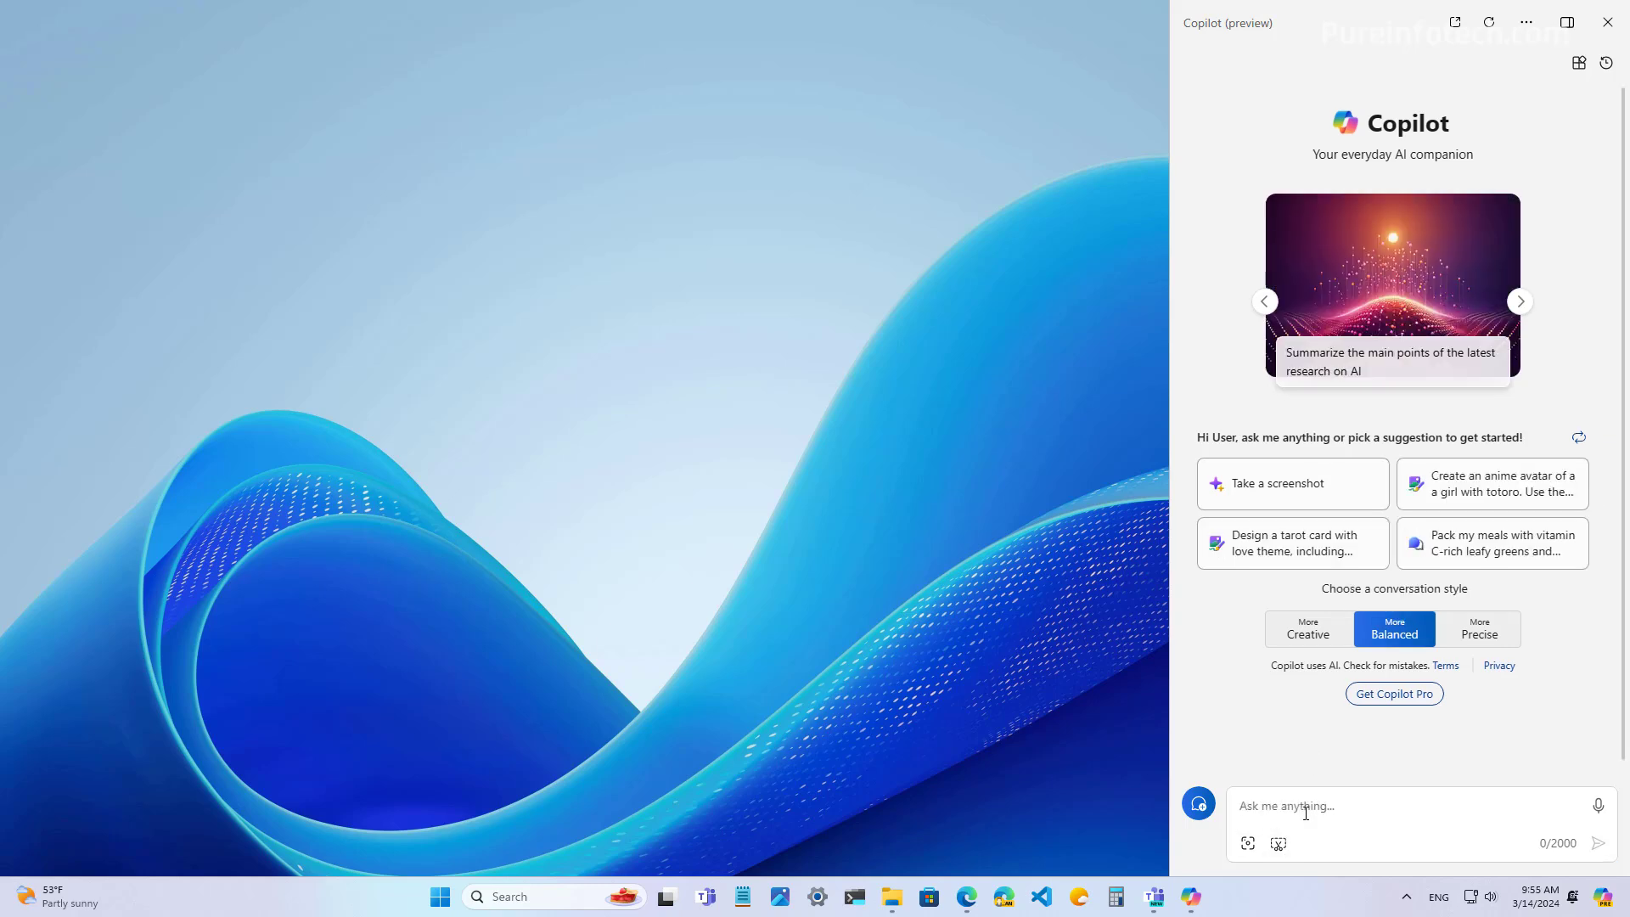
Ask Copilot to 'Show storage information about this computer'.
left_click(1305, 812)
type("Show storeate")
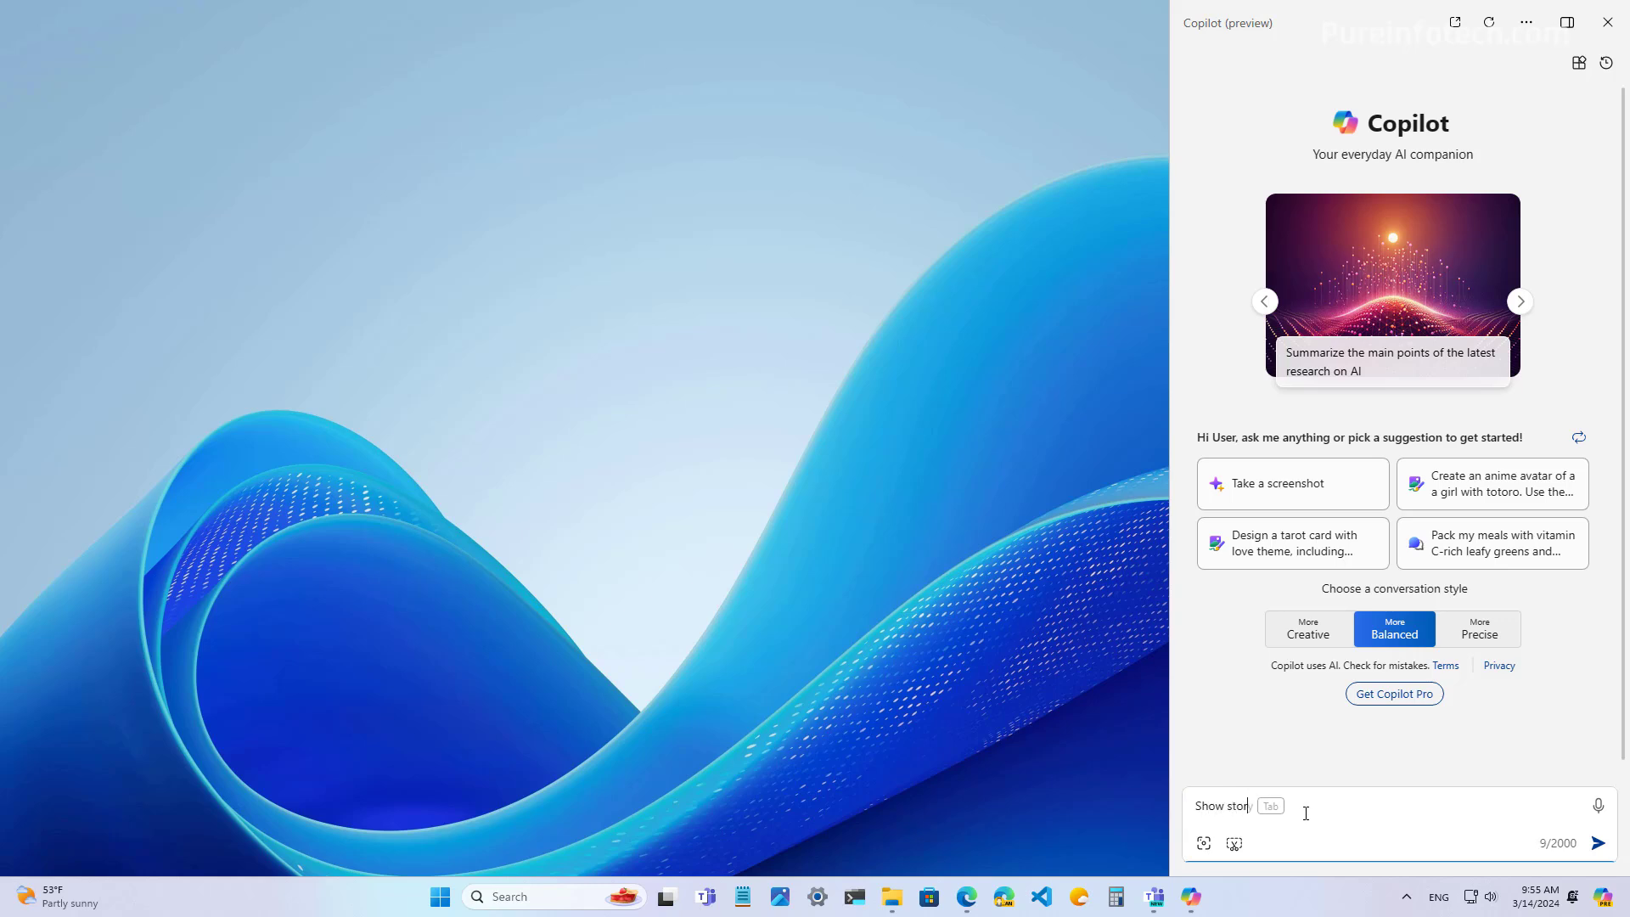
key("BackSpace")
key("BackSpace")
key("BackSpace")
key("BackSpace")
type("age information about this computer")
key("Return")
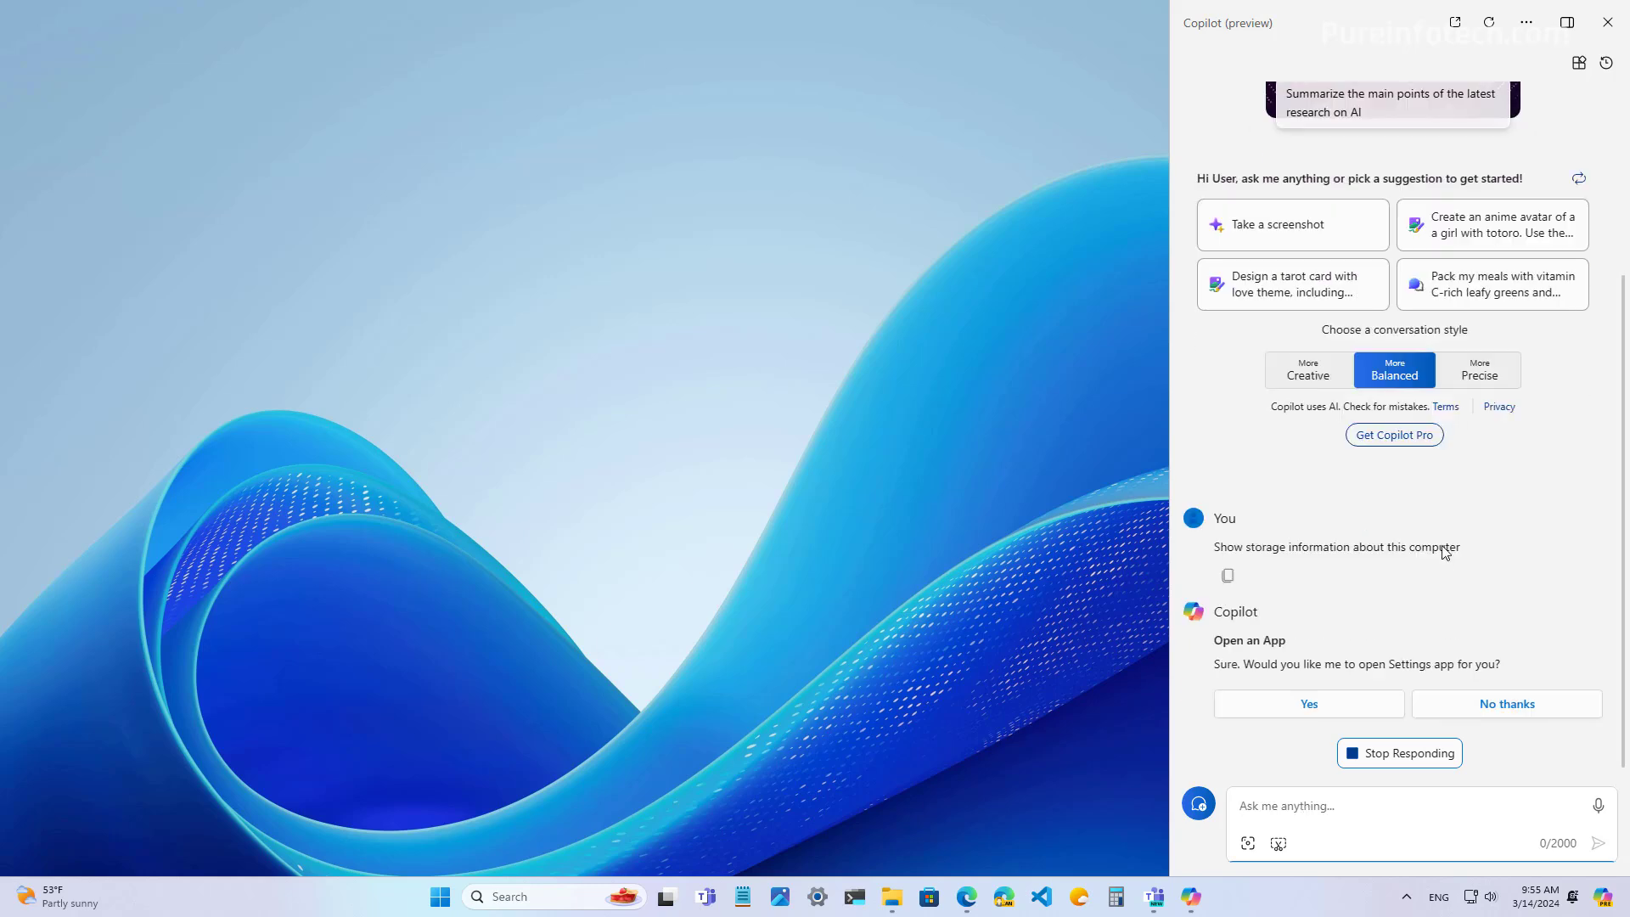
Let Copilot open the Settings app, then minimise the Settings window.
left_click(1283, 654)
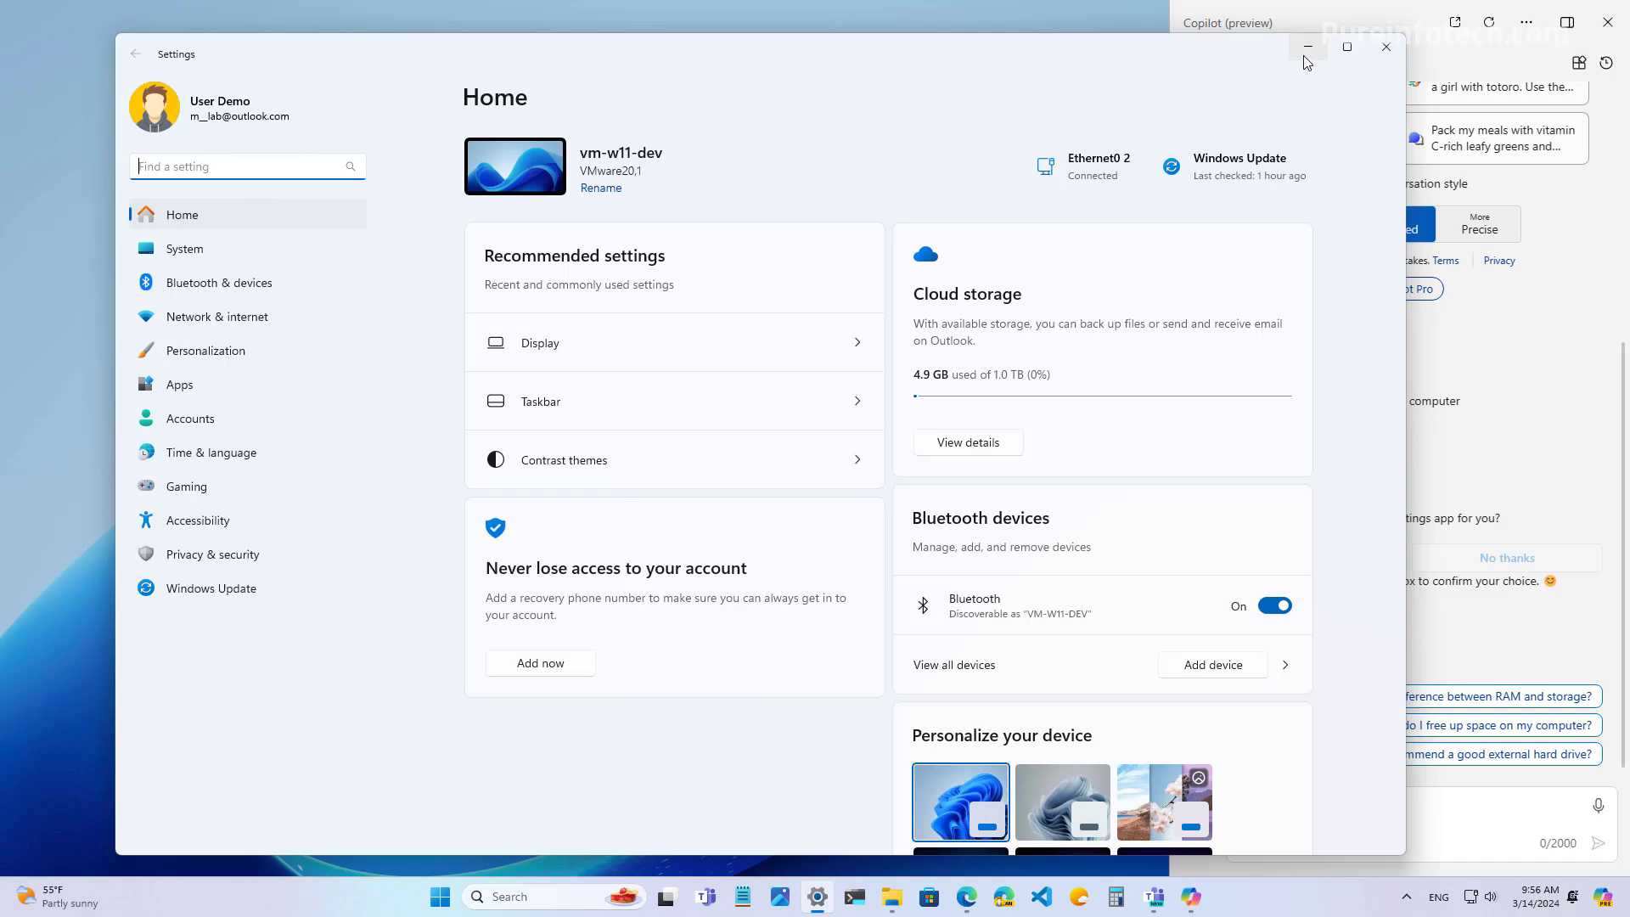
left_click(1304, 56)
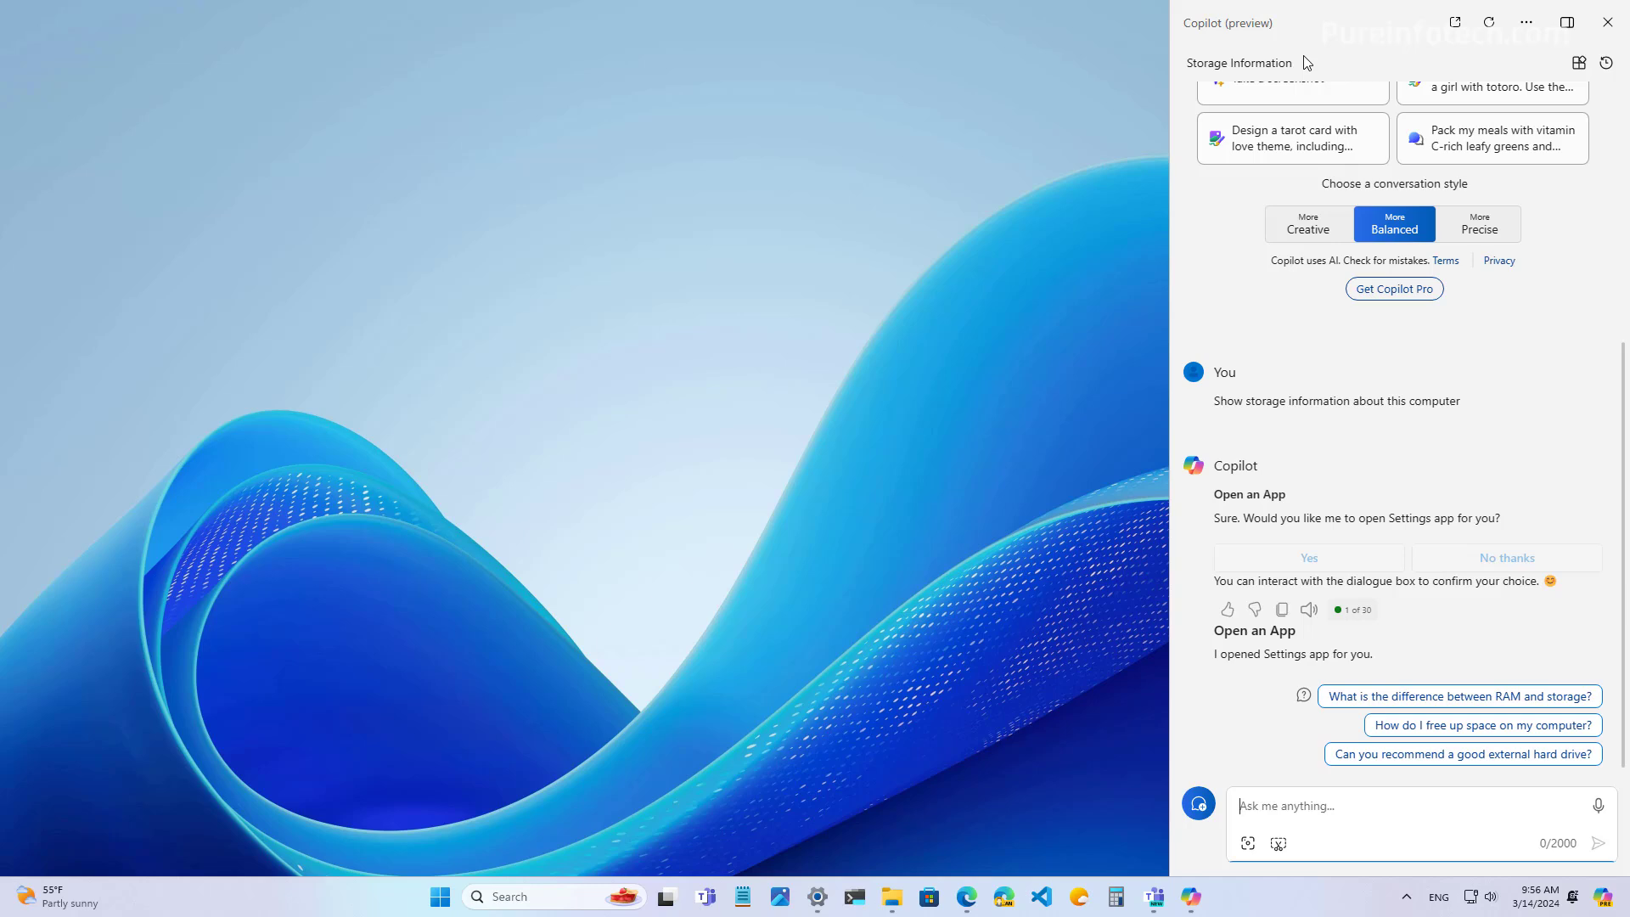
left_click(483, 422)
key("super+c")
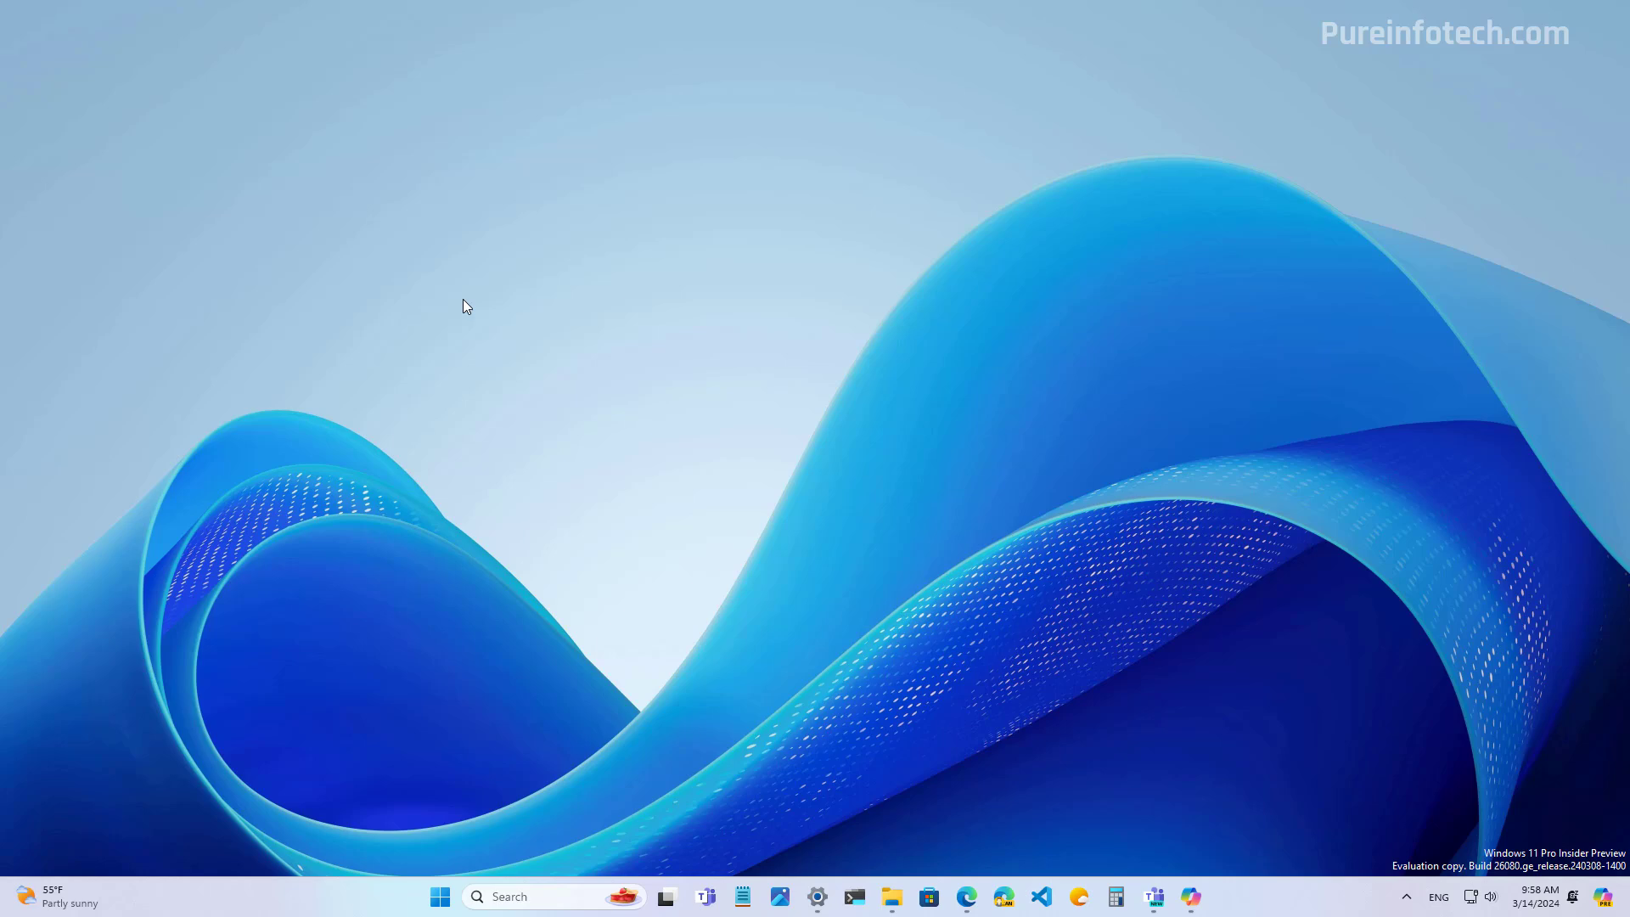
key("super+c")
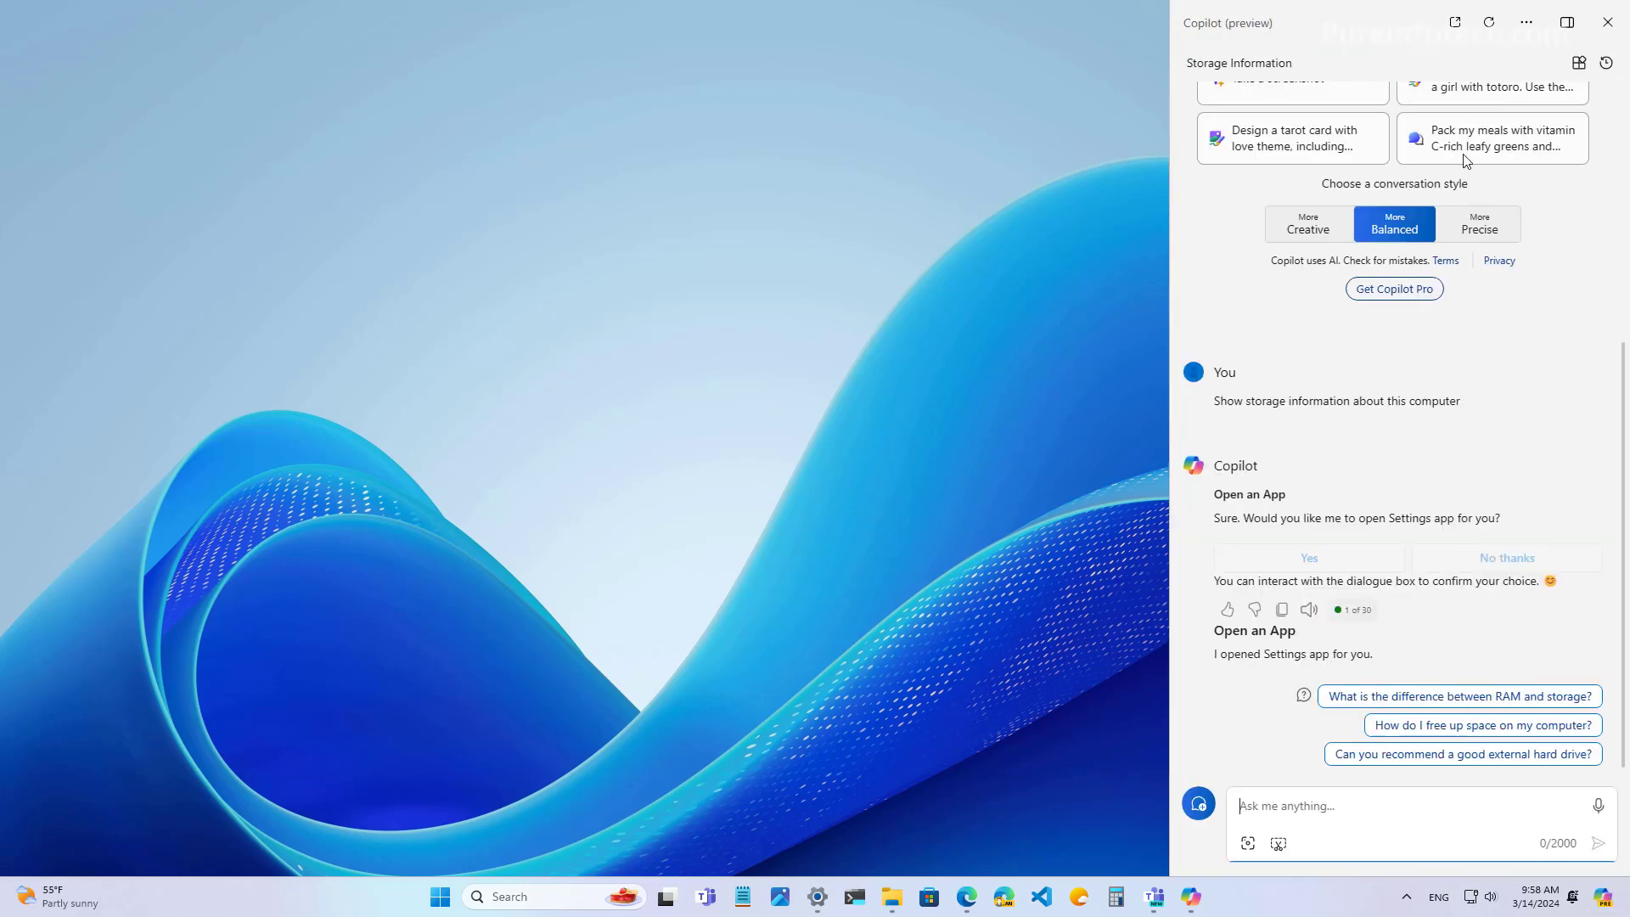
left_click(1584, 63)
scroll(1444, 277, "down", 5)
scroll(1444, 276, "up", 3)
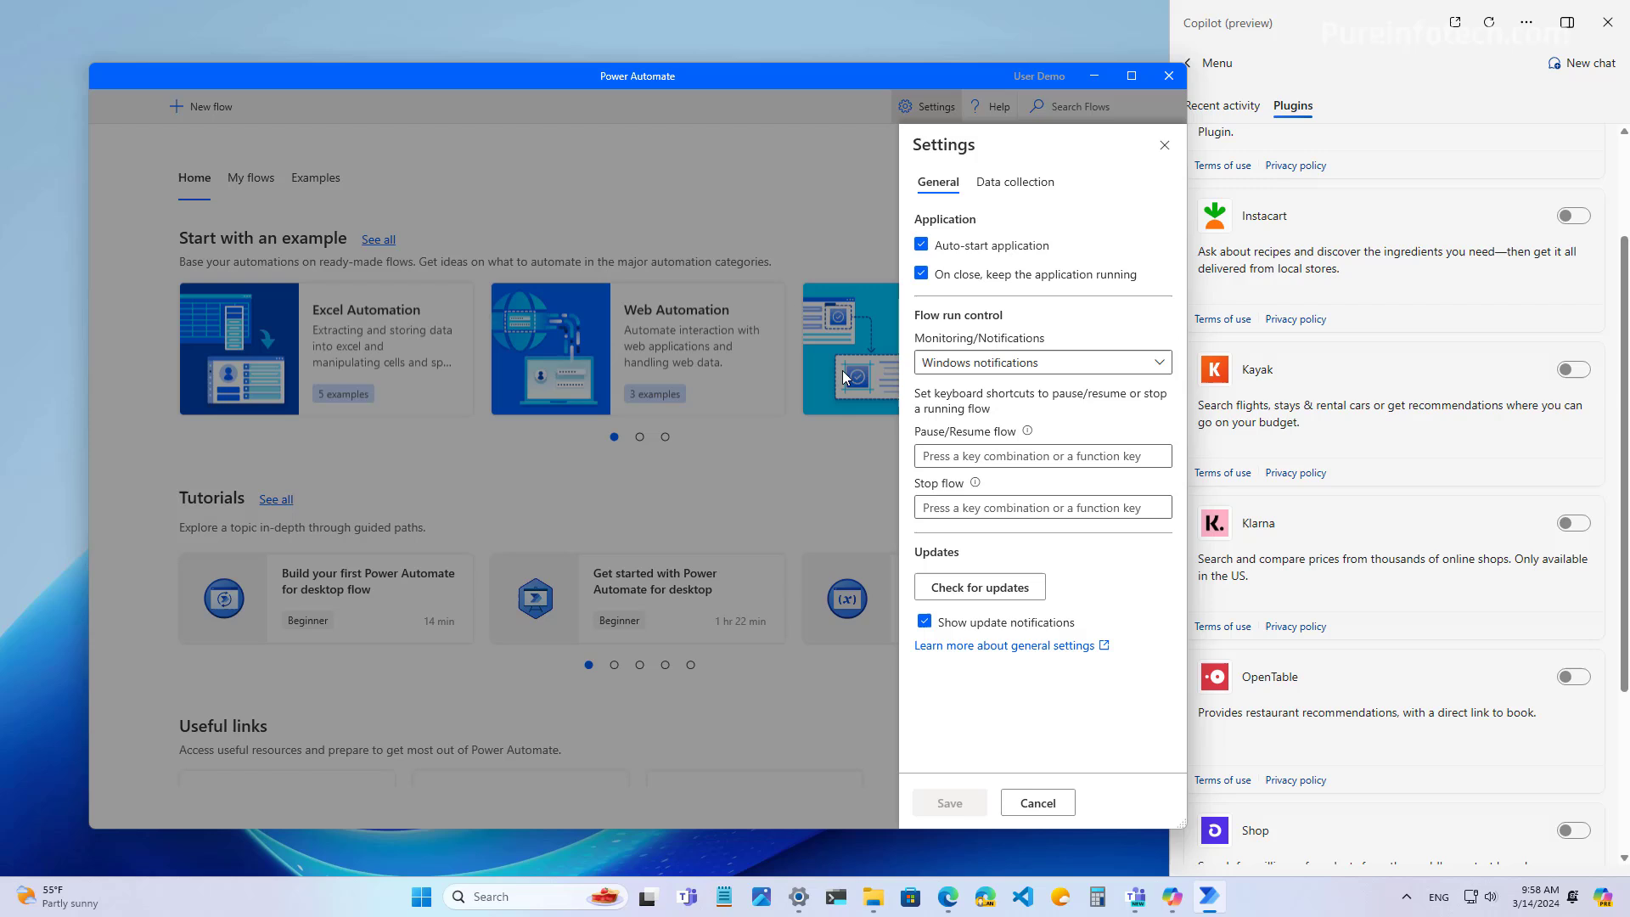
left_click(805, 224)
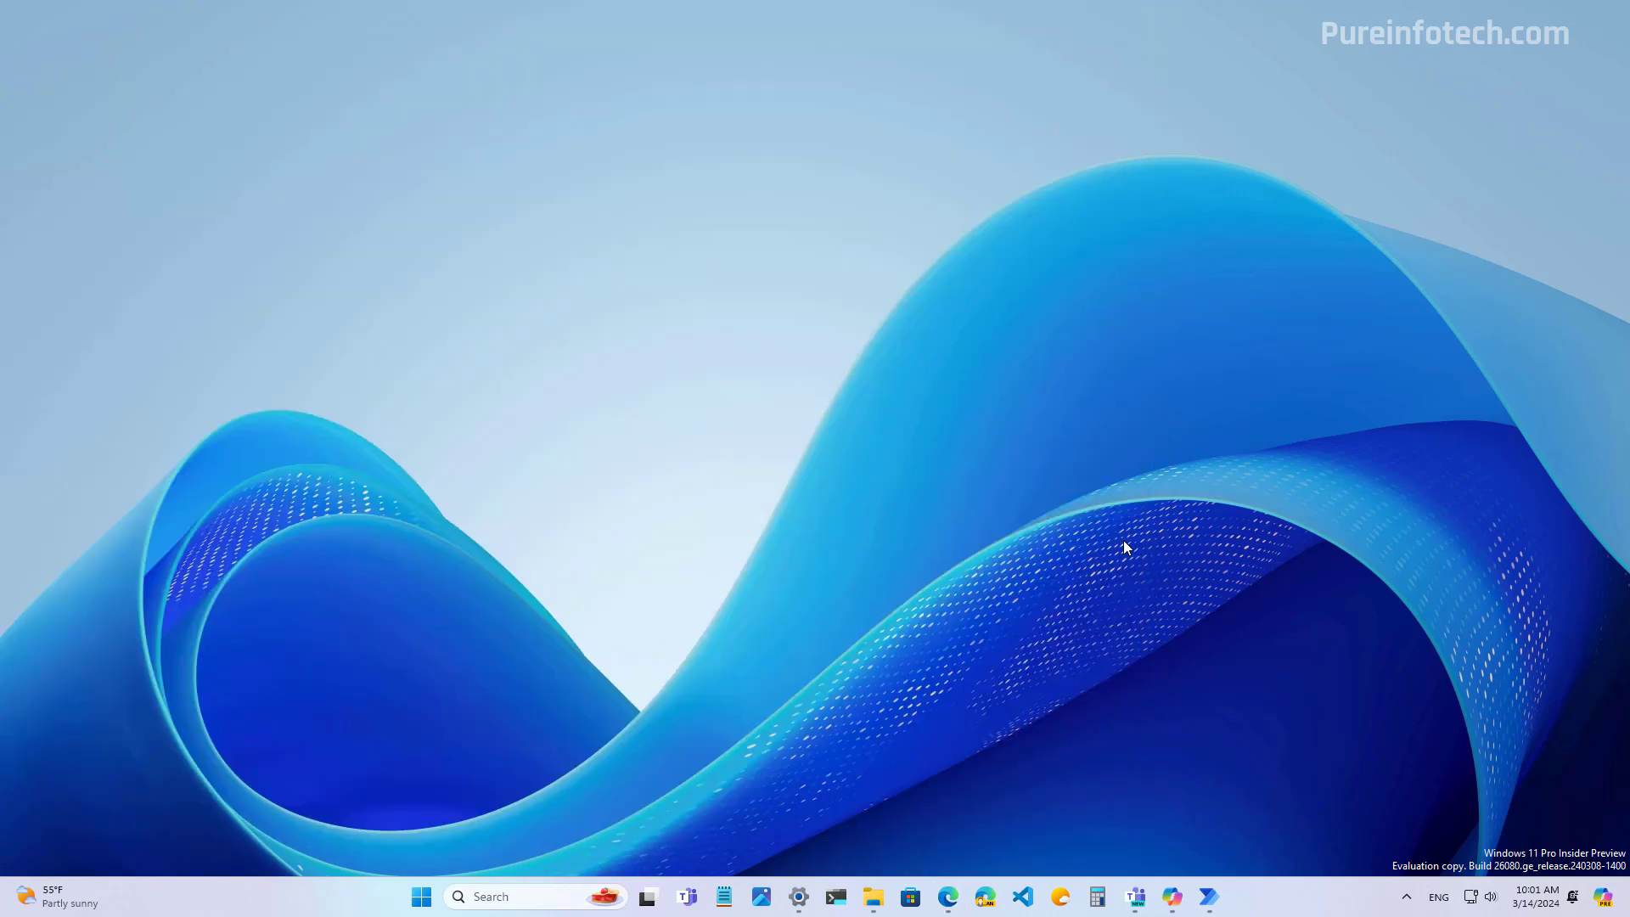
Switch to the v1.7_PRE_RELEASE_HOTFIX.zip window and start extracting its files.
left_click(1479, 896)
mouse_move(883, 900)
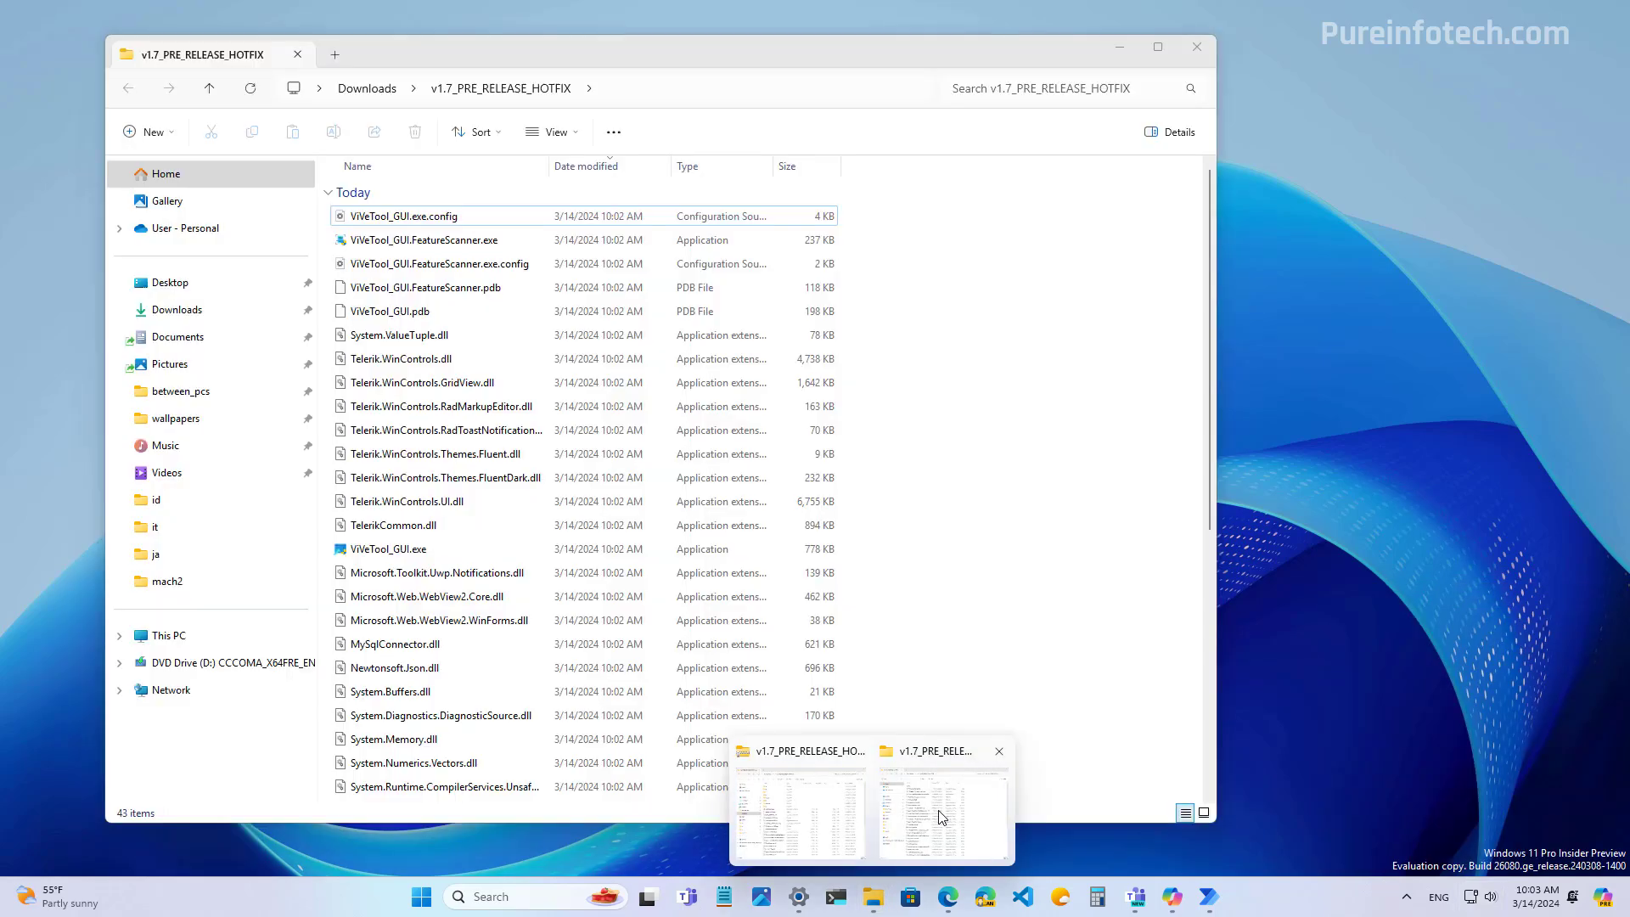
left_click(941, 807)
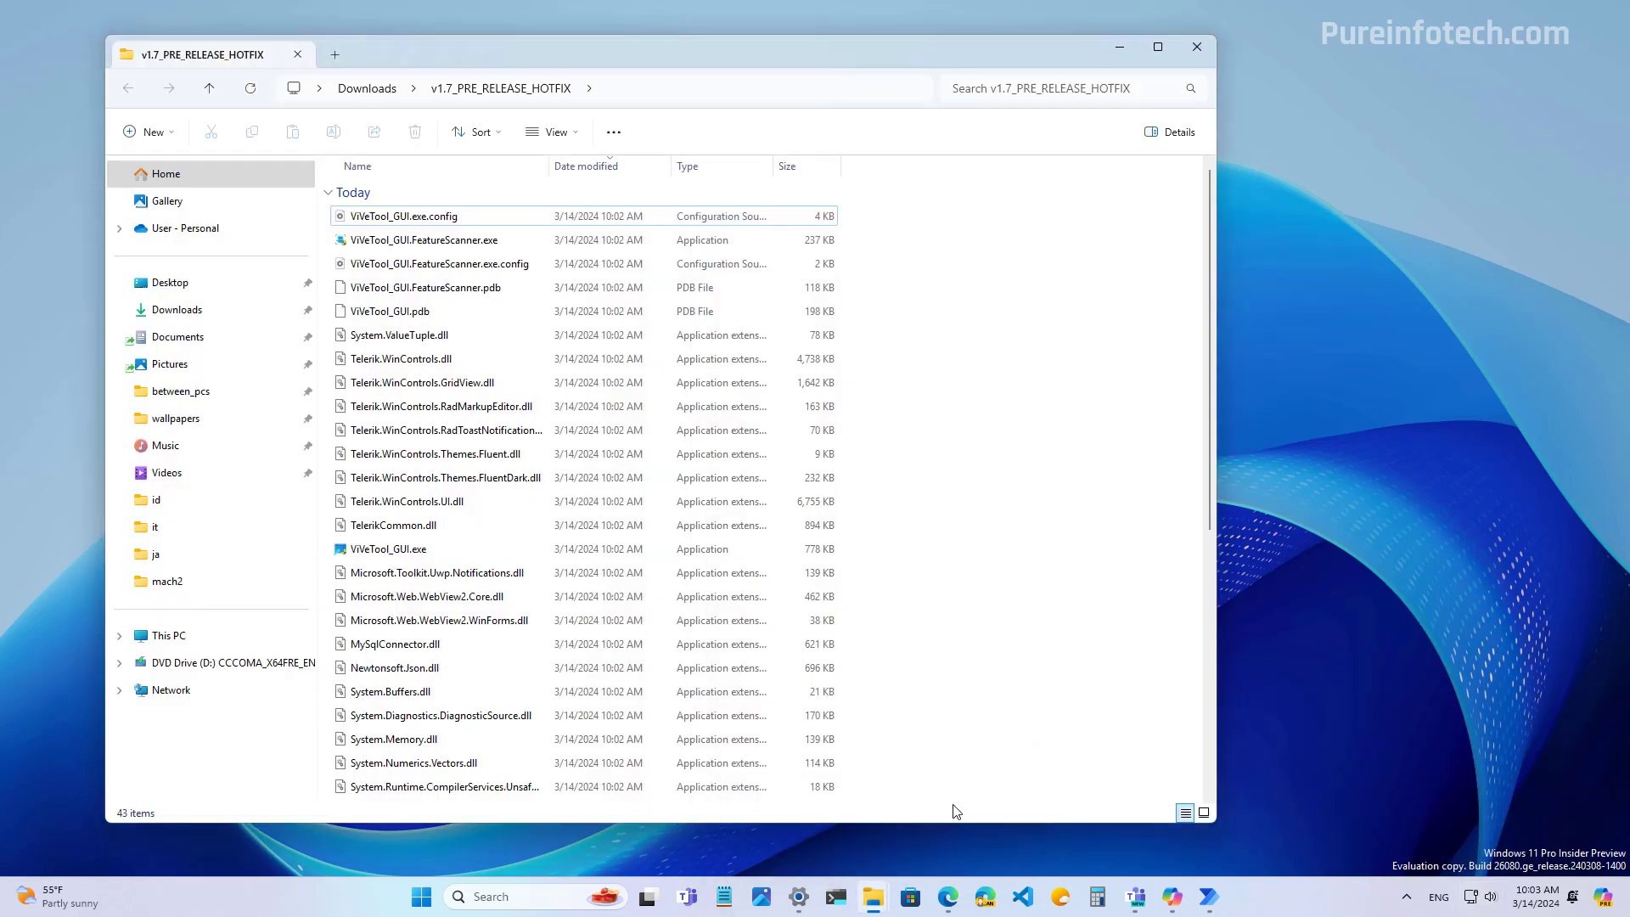
left_click(874, 897)
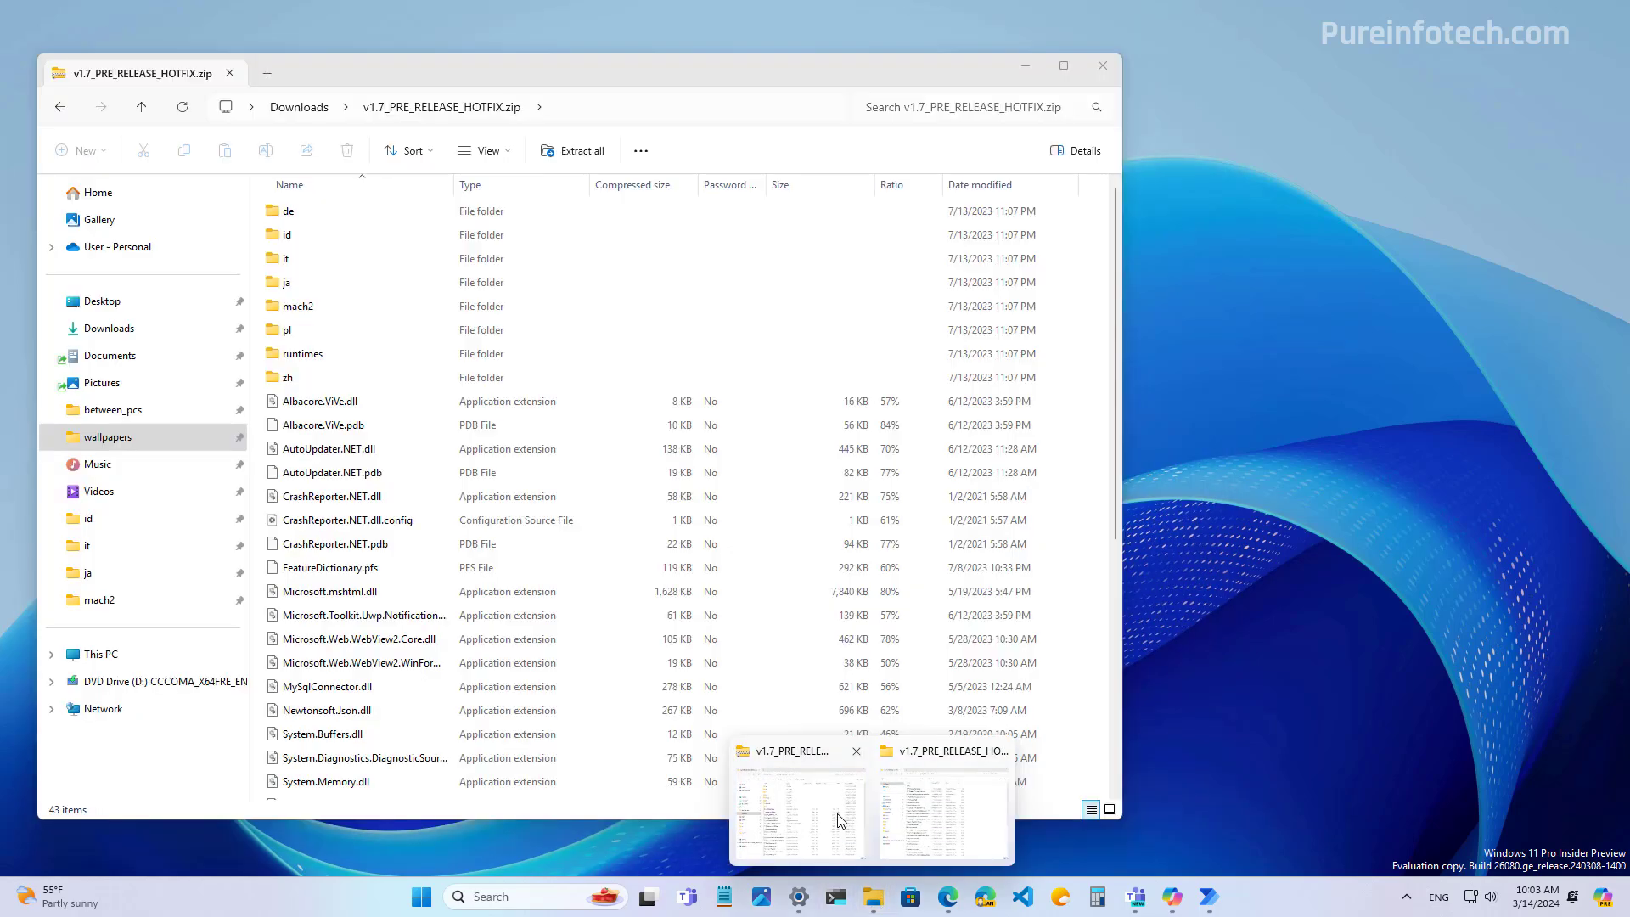
left_click(840, 819)
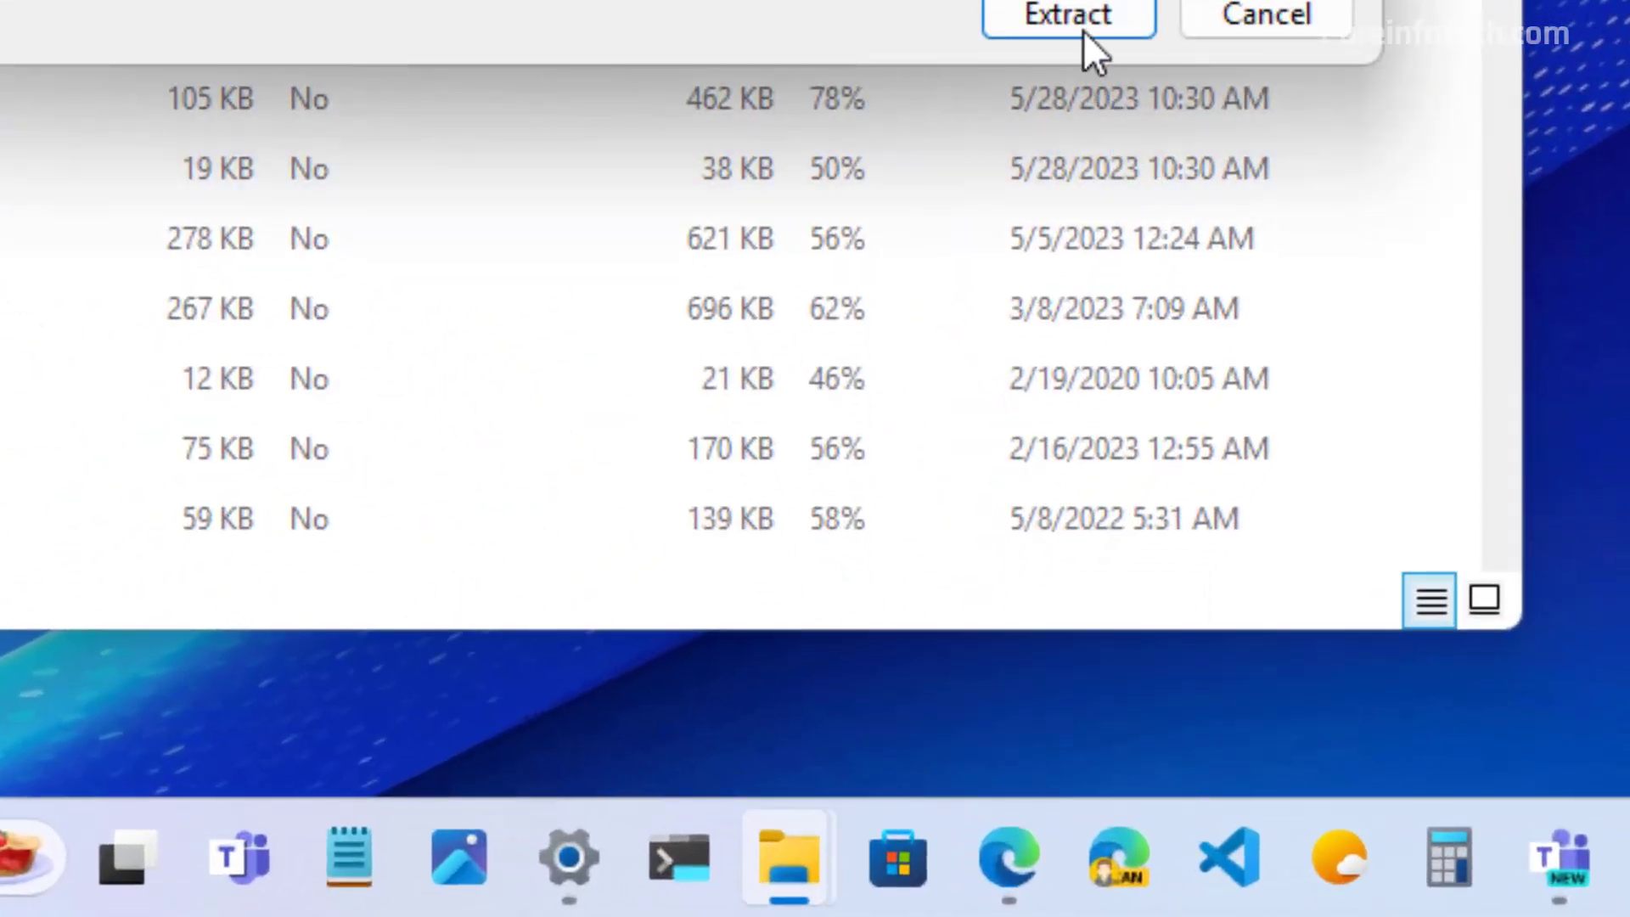
left_click(1083, 21)
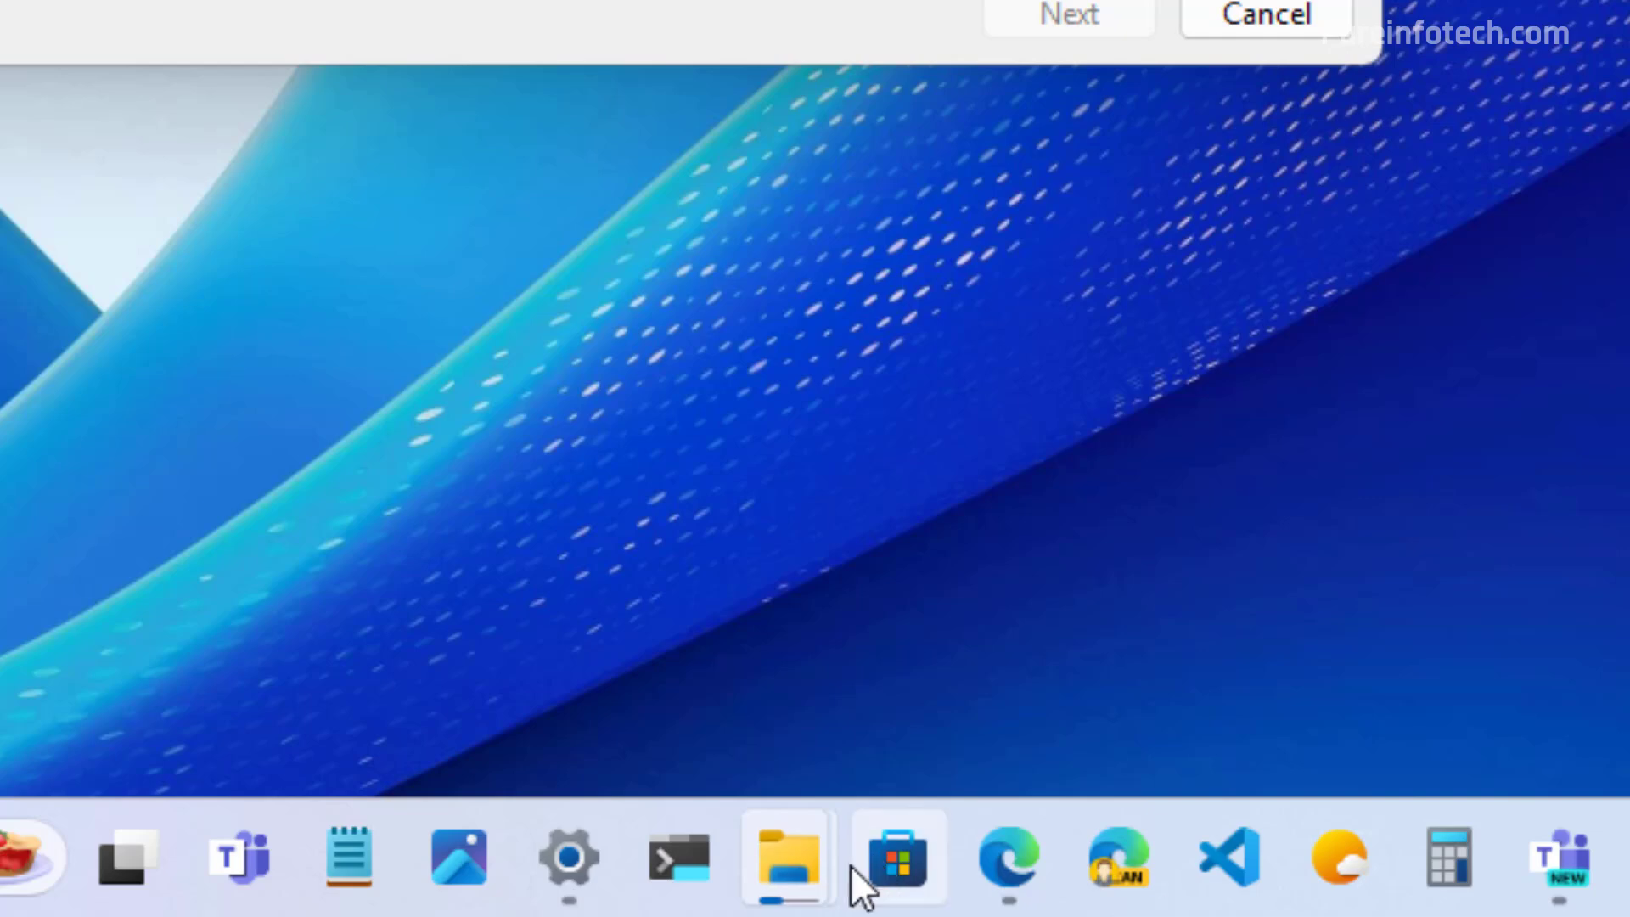
mouse_move(811, 905)
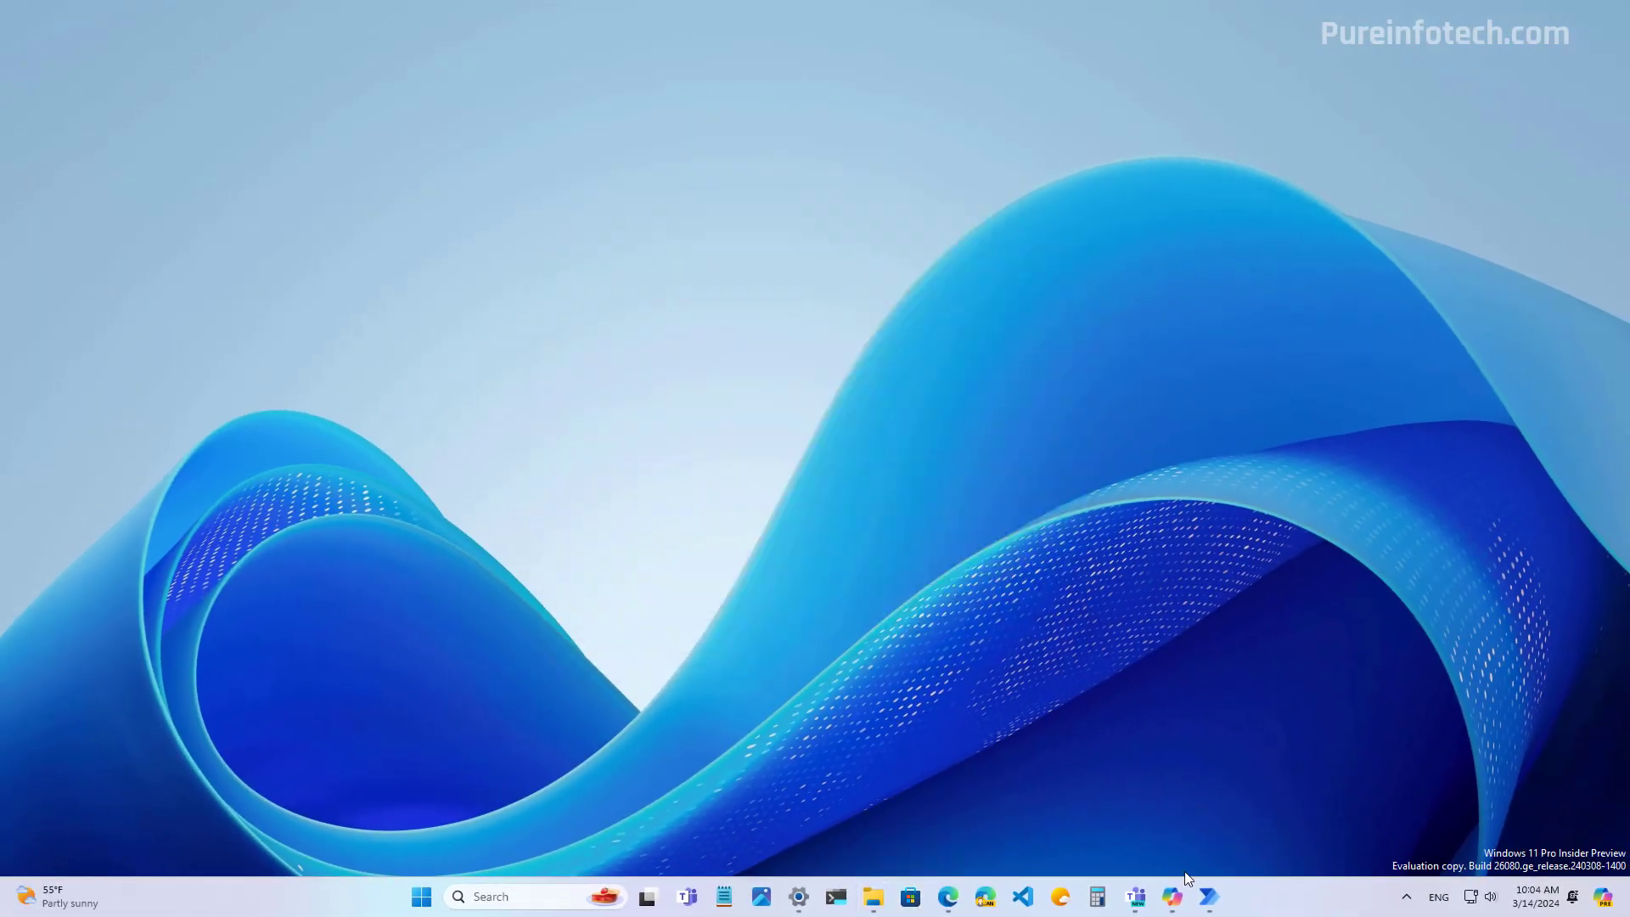
View the March 2024 Teams calendar and account flyout, then show Edge's incoming-call image.
left_click(1136, 896)
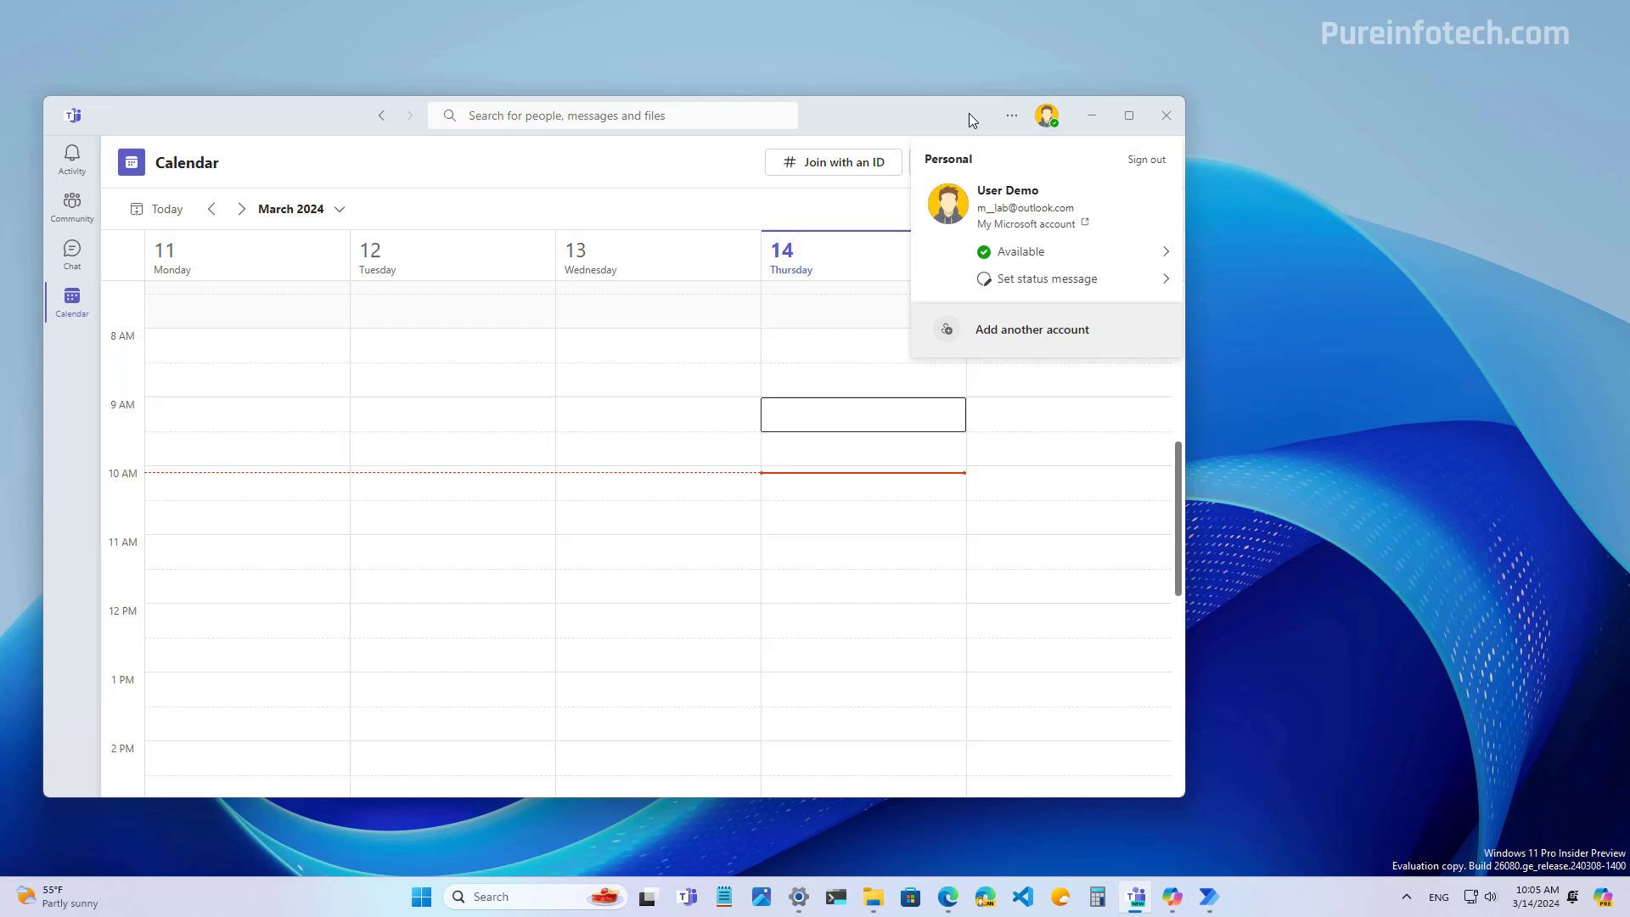
left_click(1063, 126)
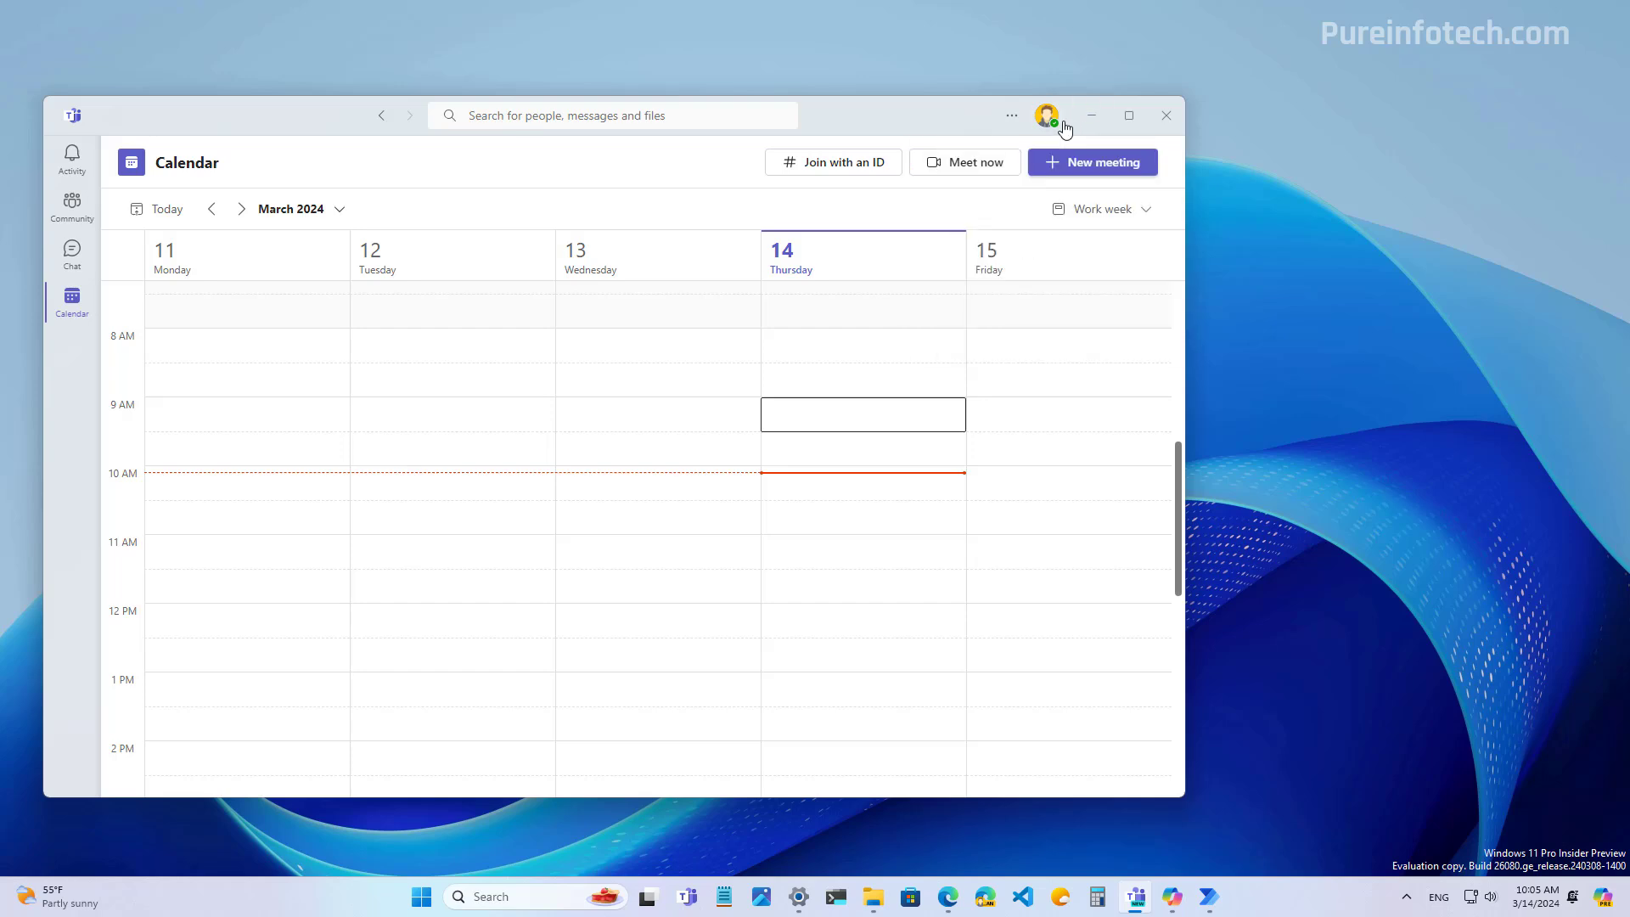
left_click(1061, 127)
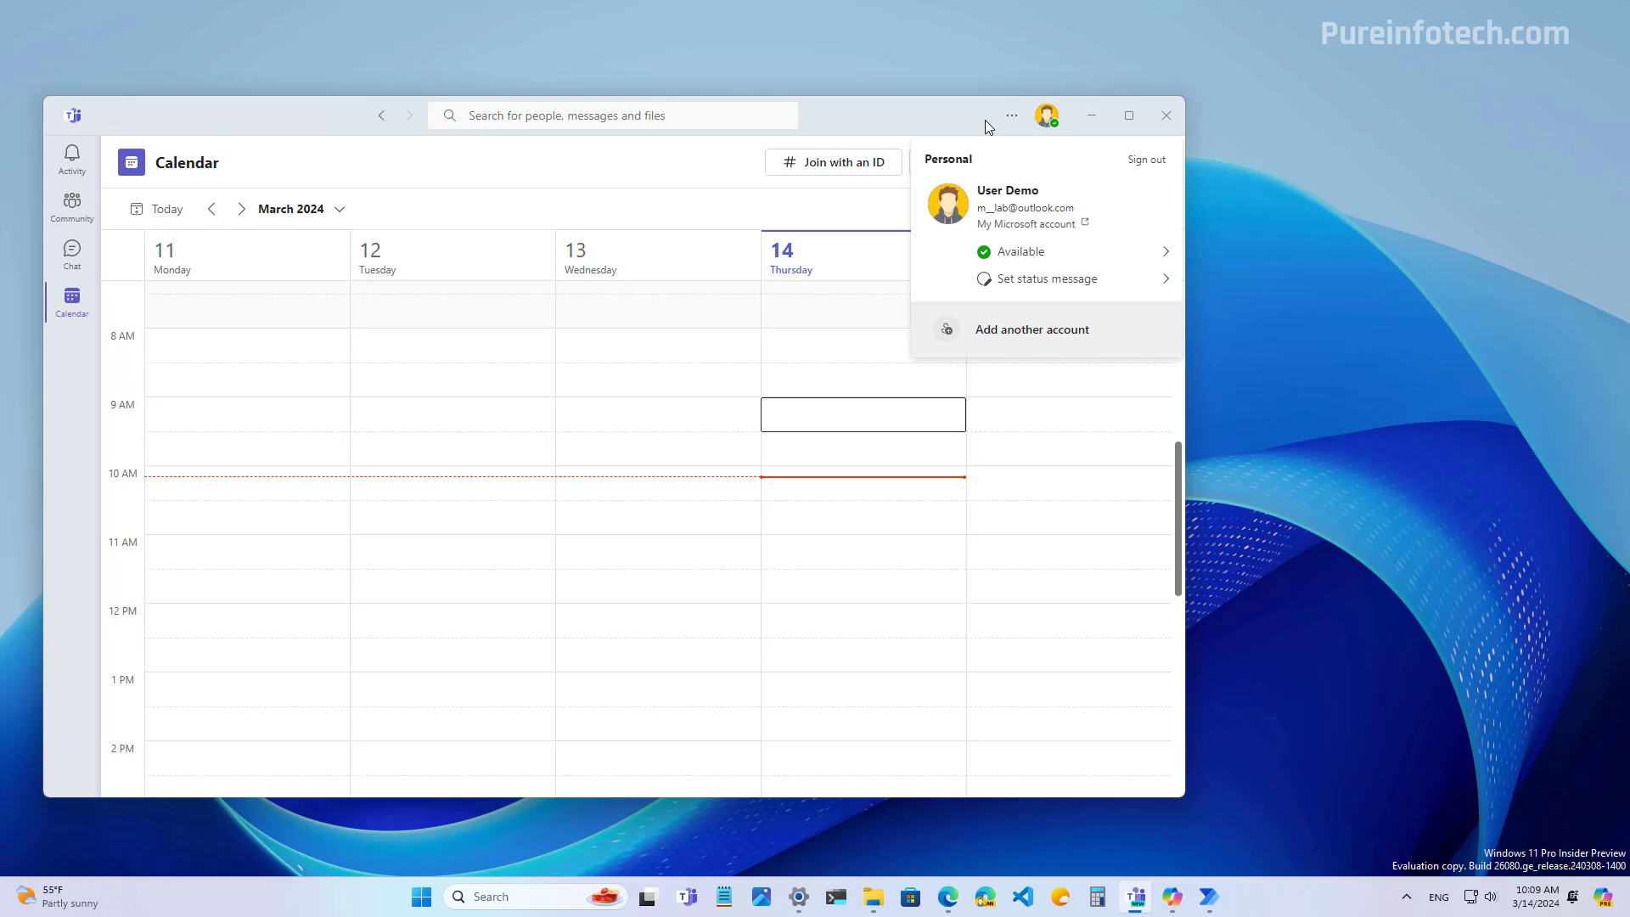
left_click(948, 897)
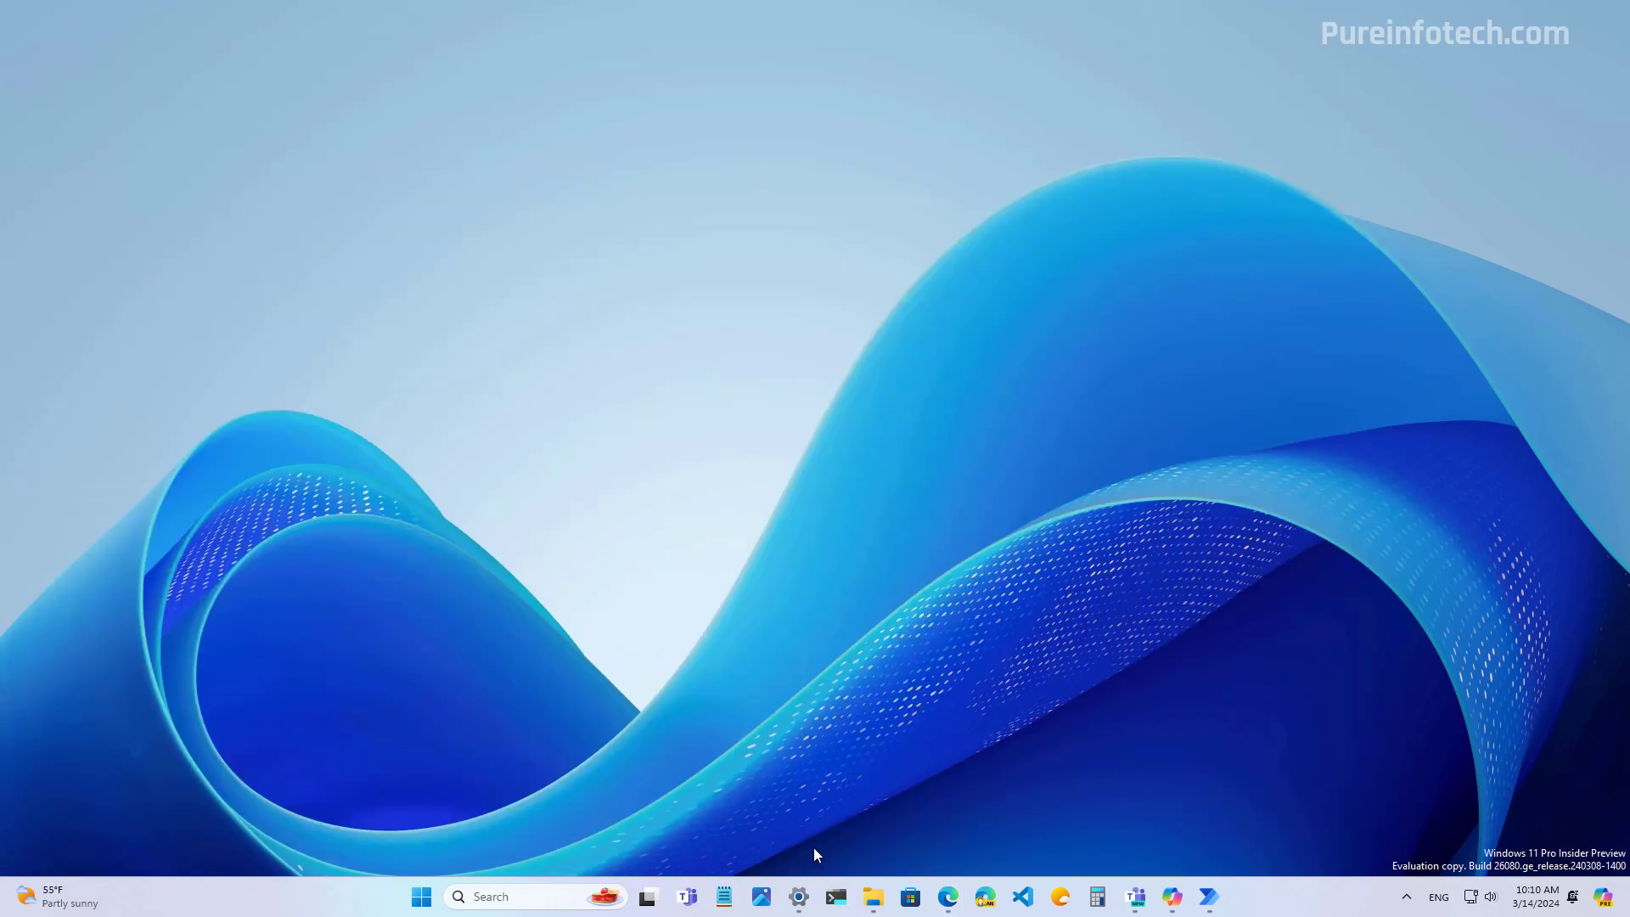
Open Settings and go to Accessibility > Hearing aids.
left_click(798, 897)
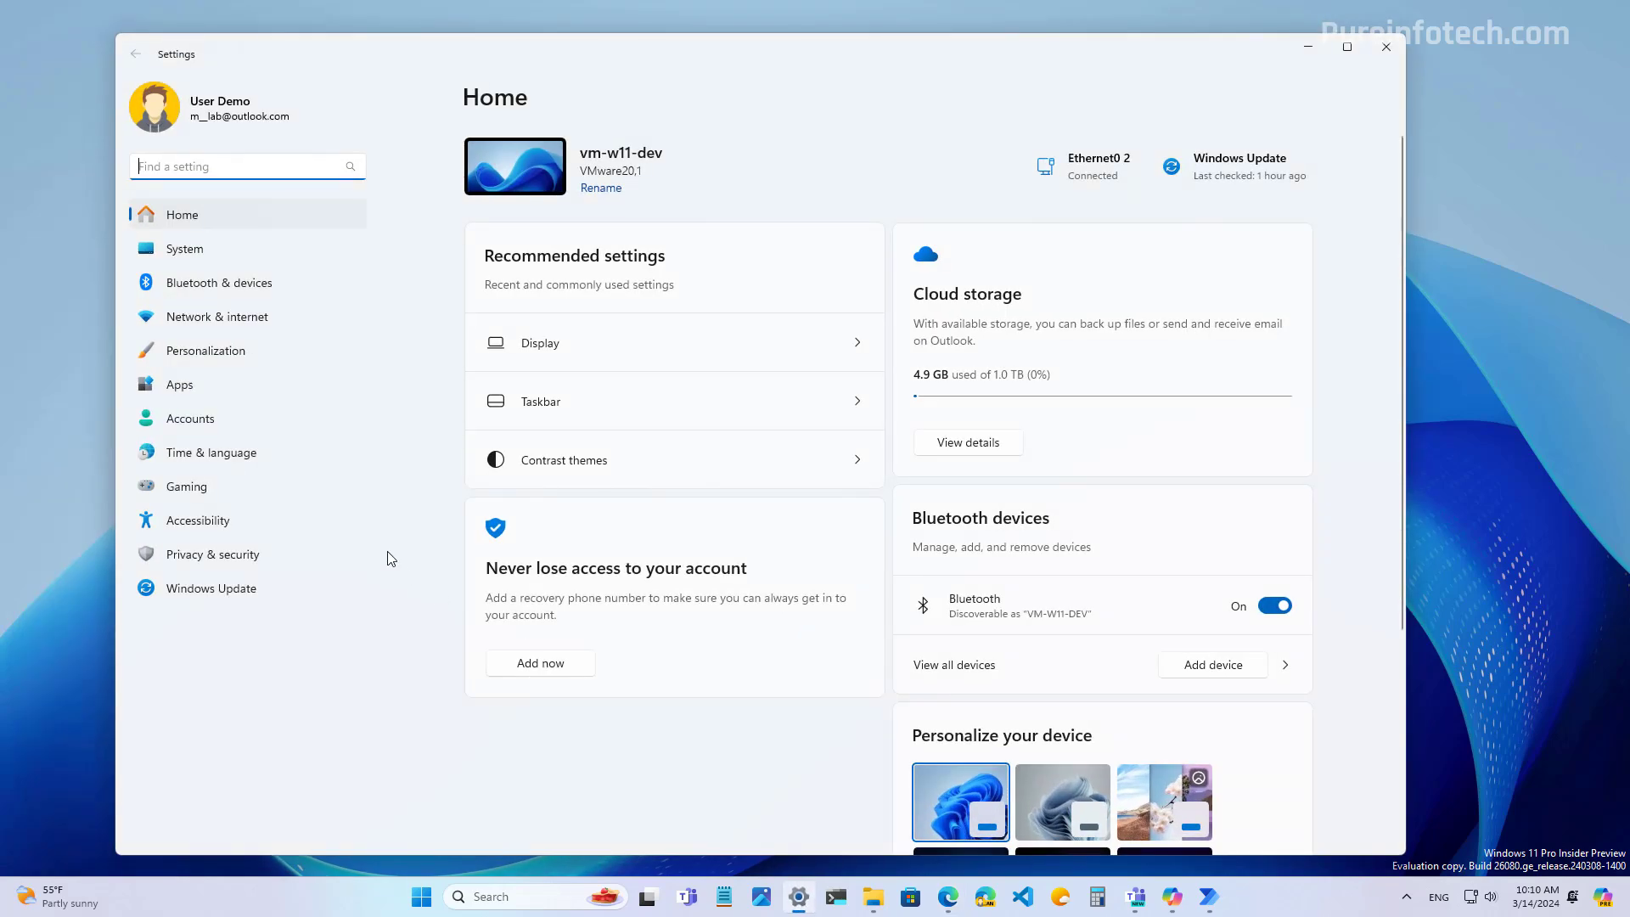
left_click(225, 529)
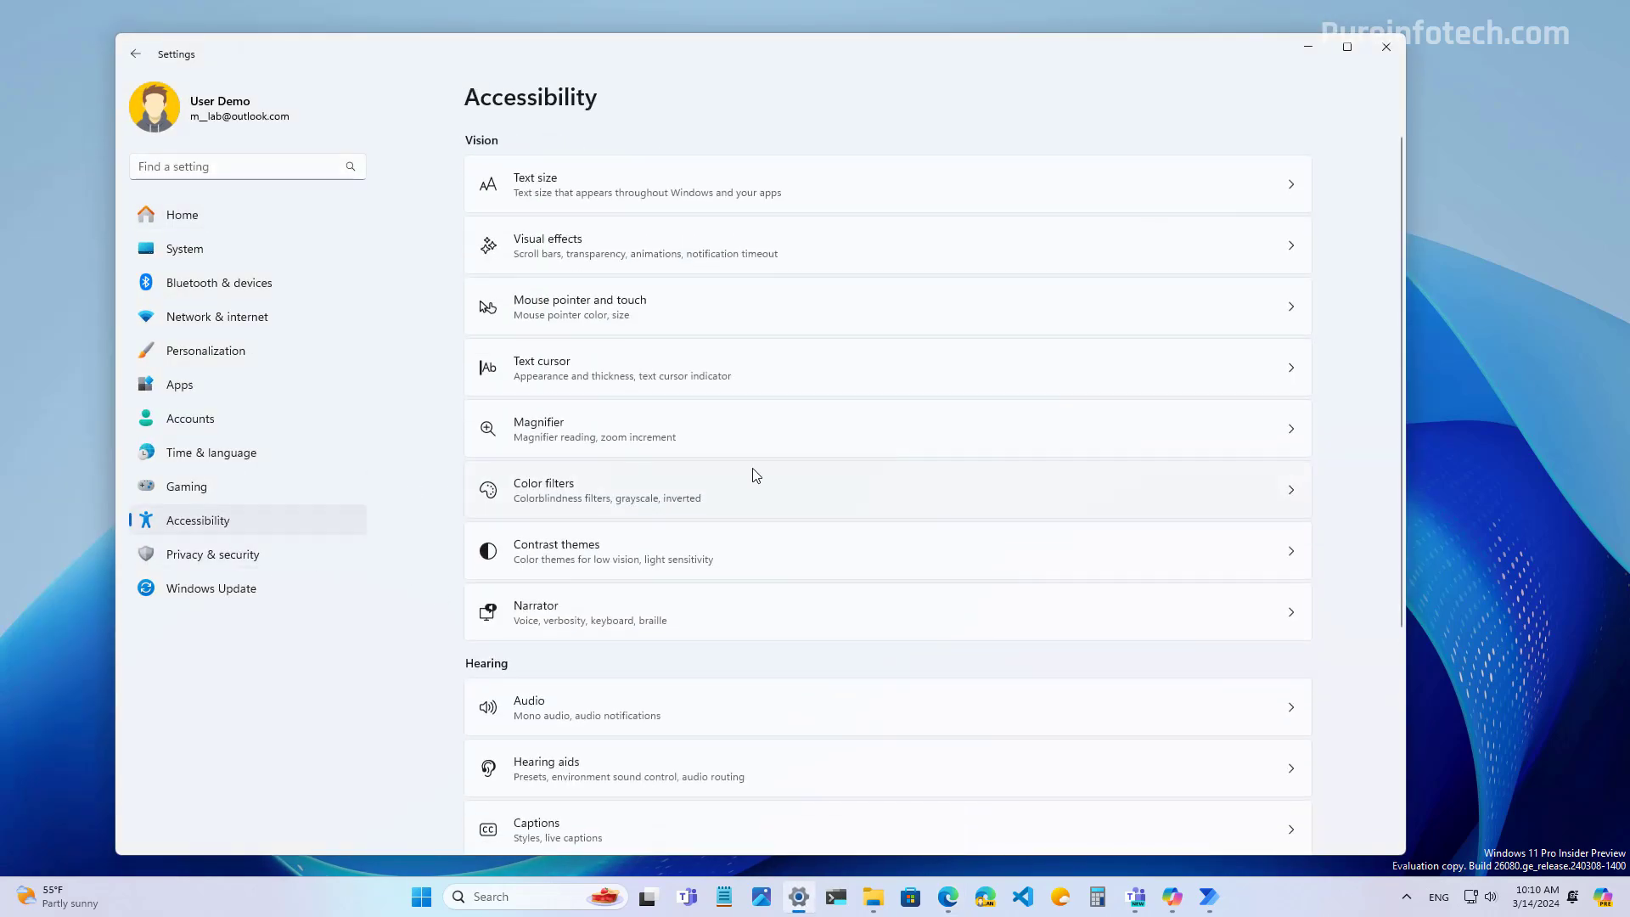
scroll(749, 473, "down", 4)
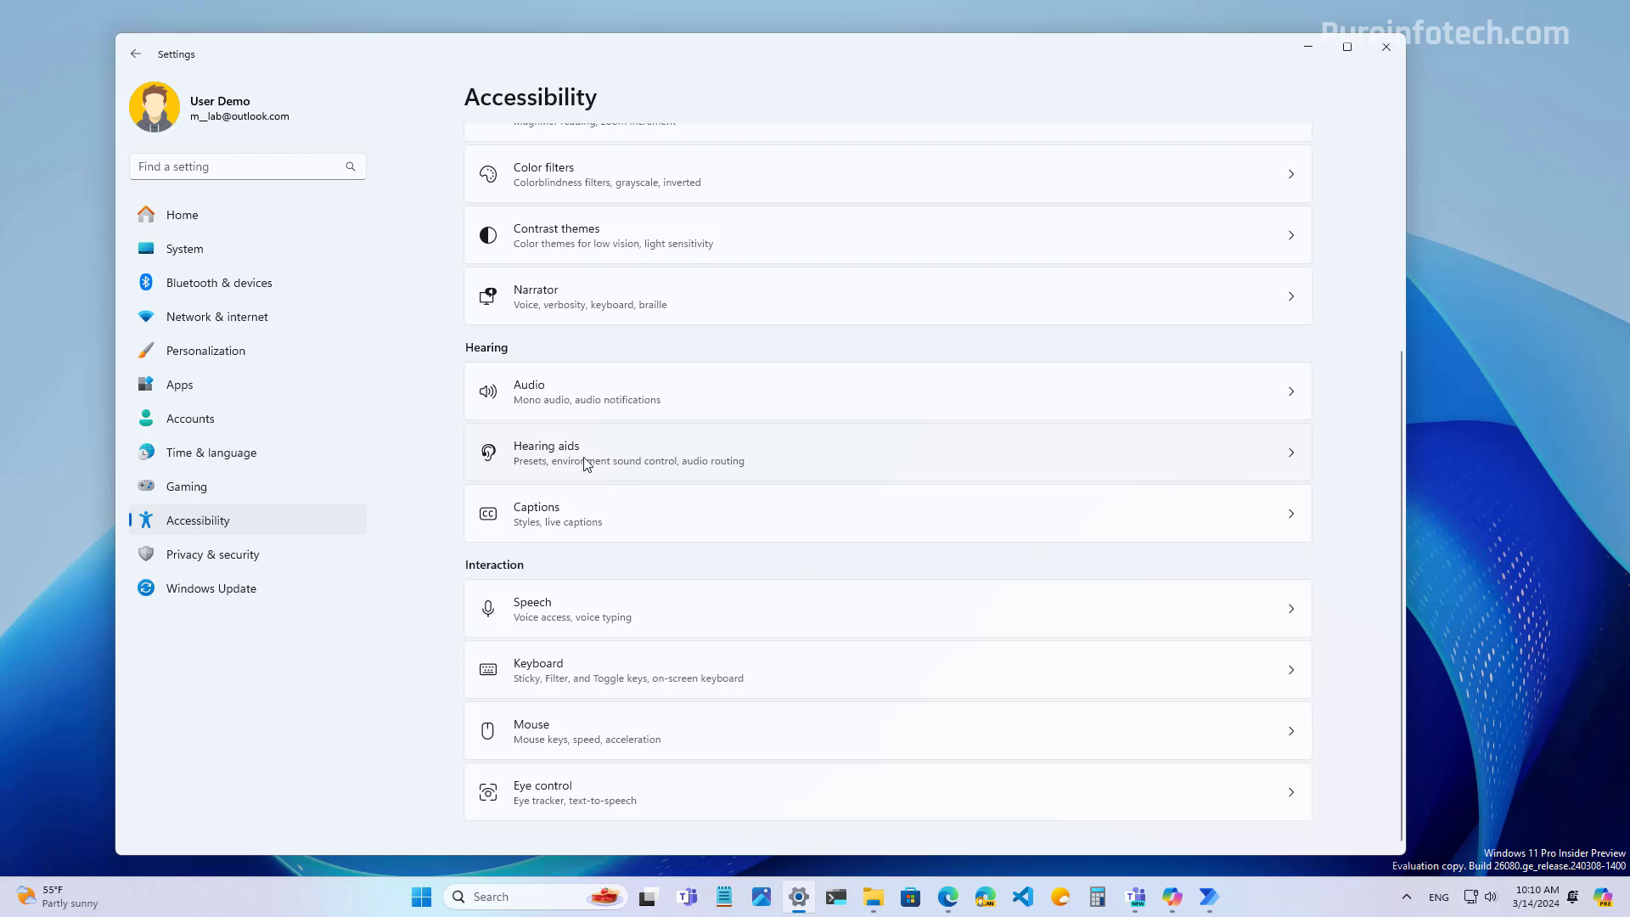
left_click(585, 463)
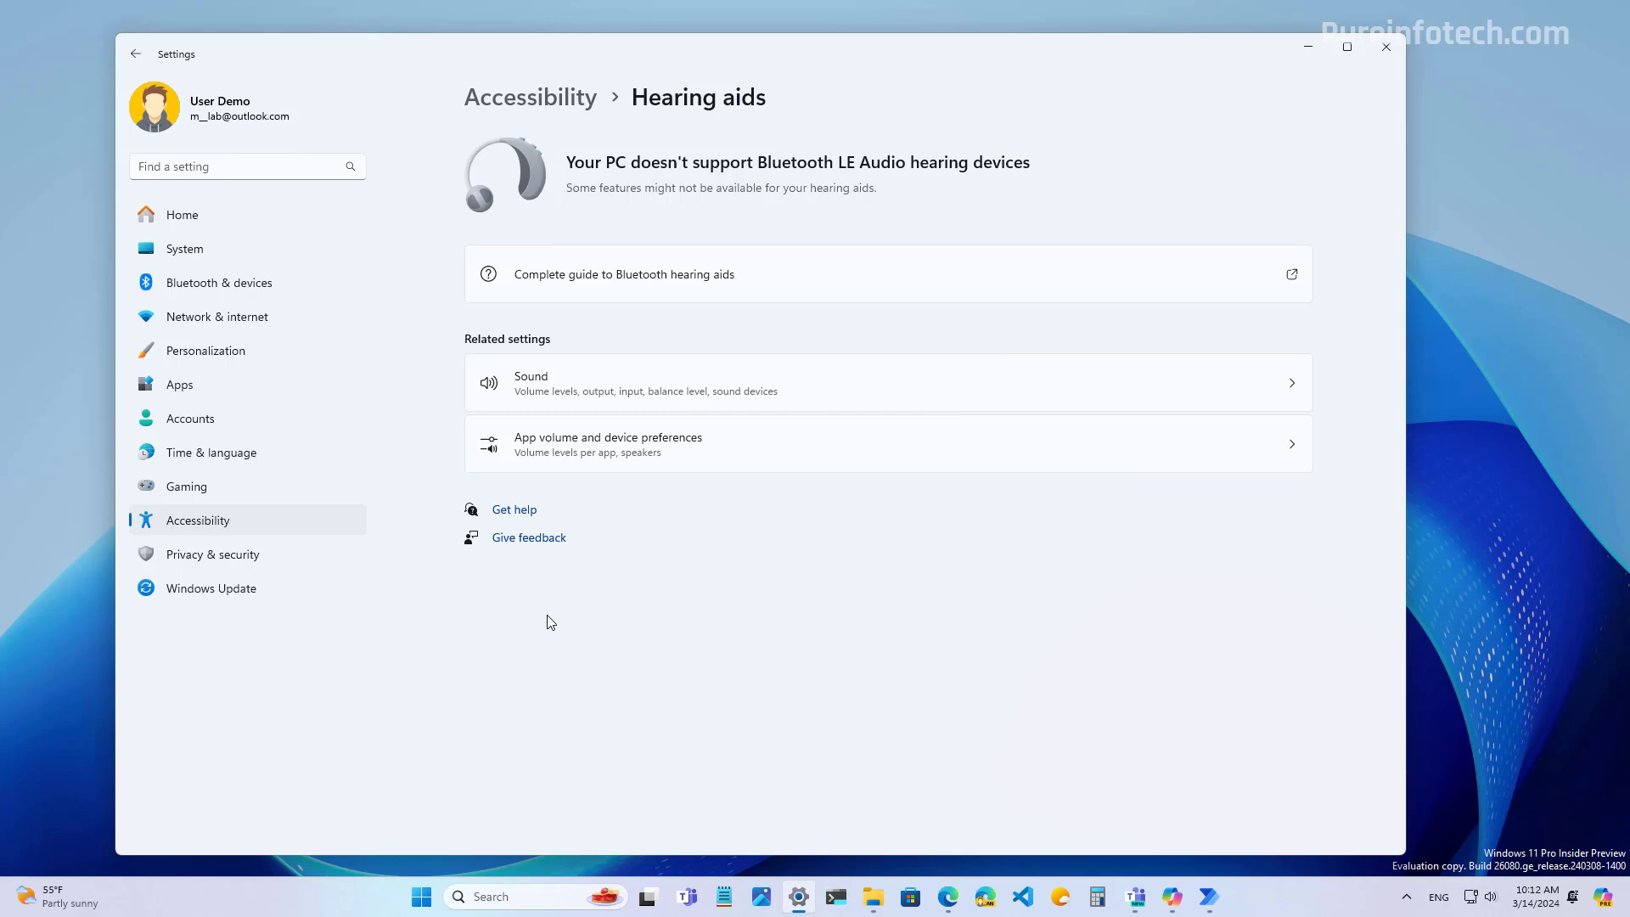
Go to Bluetooth & devices > Printers & scanners > Microsoft Print to PDF and begin renaming it.
left_click(250, 288)
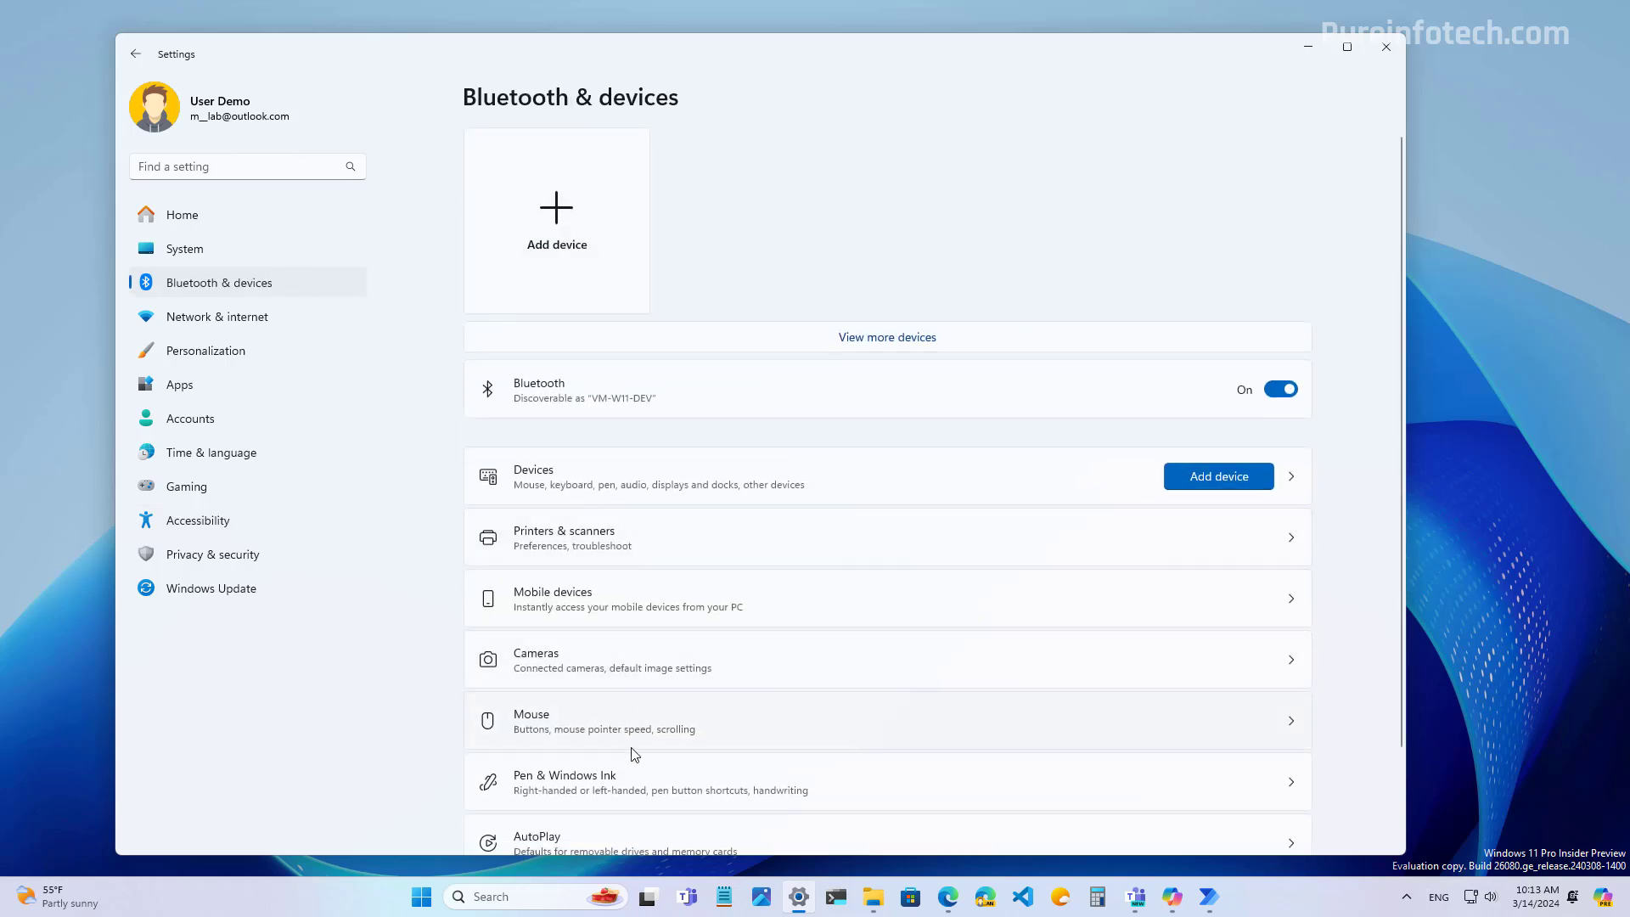
left_click(618, 541)
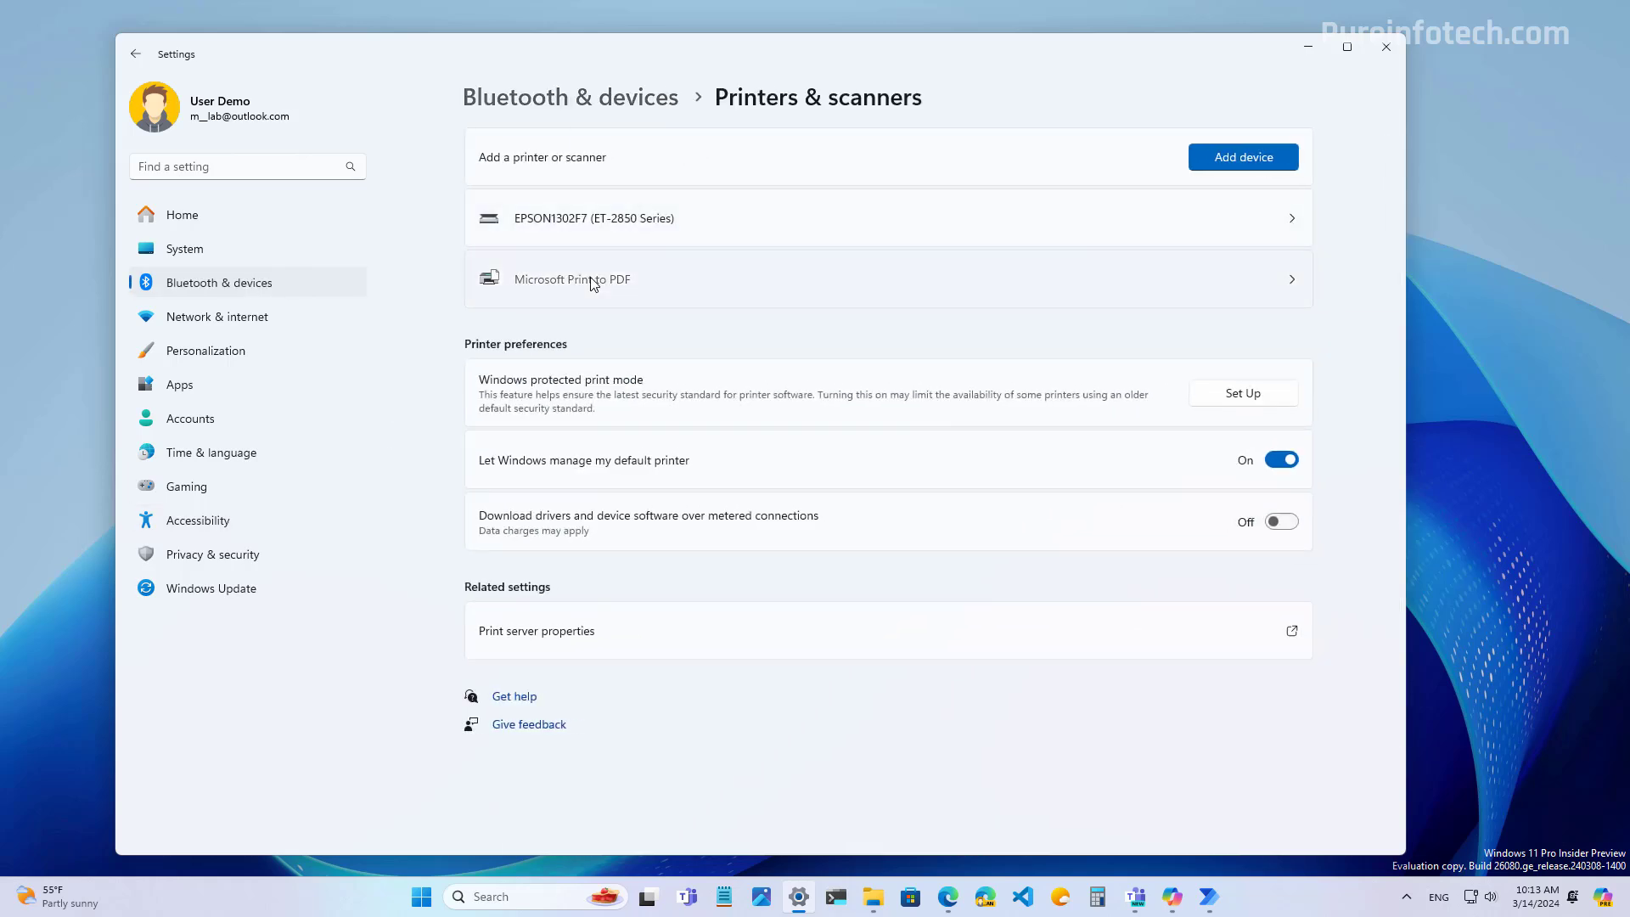
left_click(593, 284)
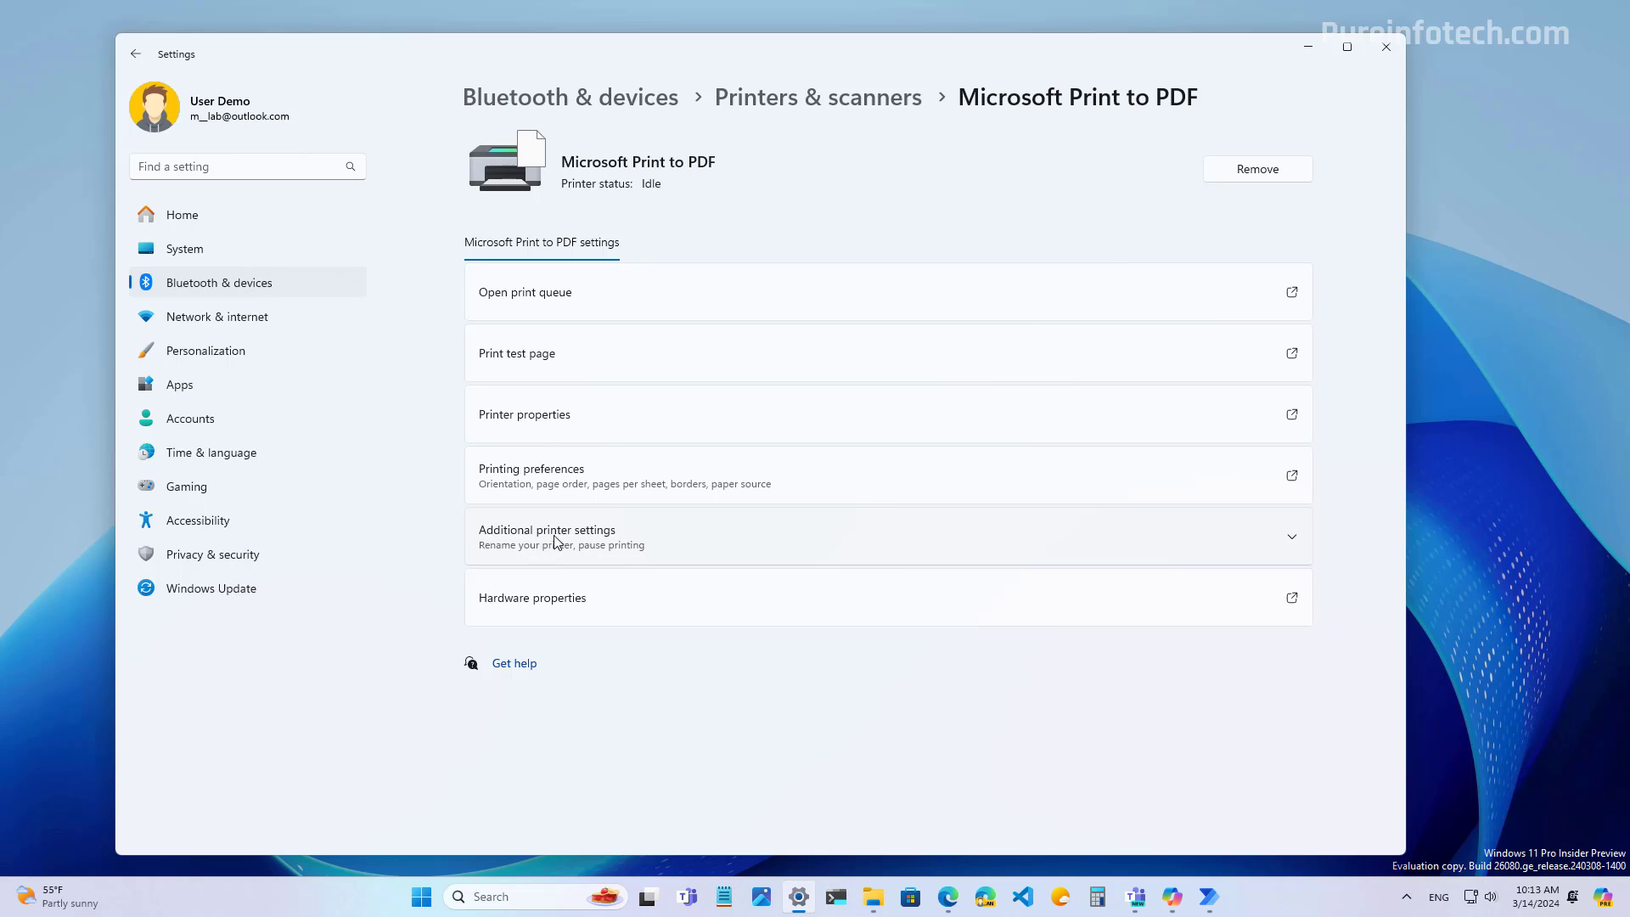
left_click(561, 541)
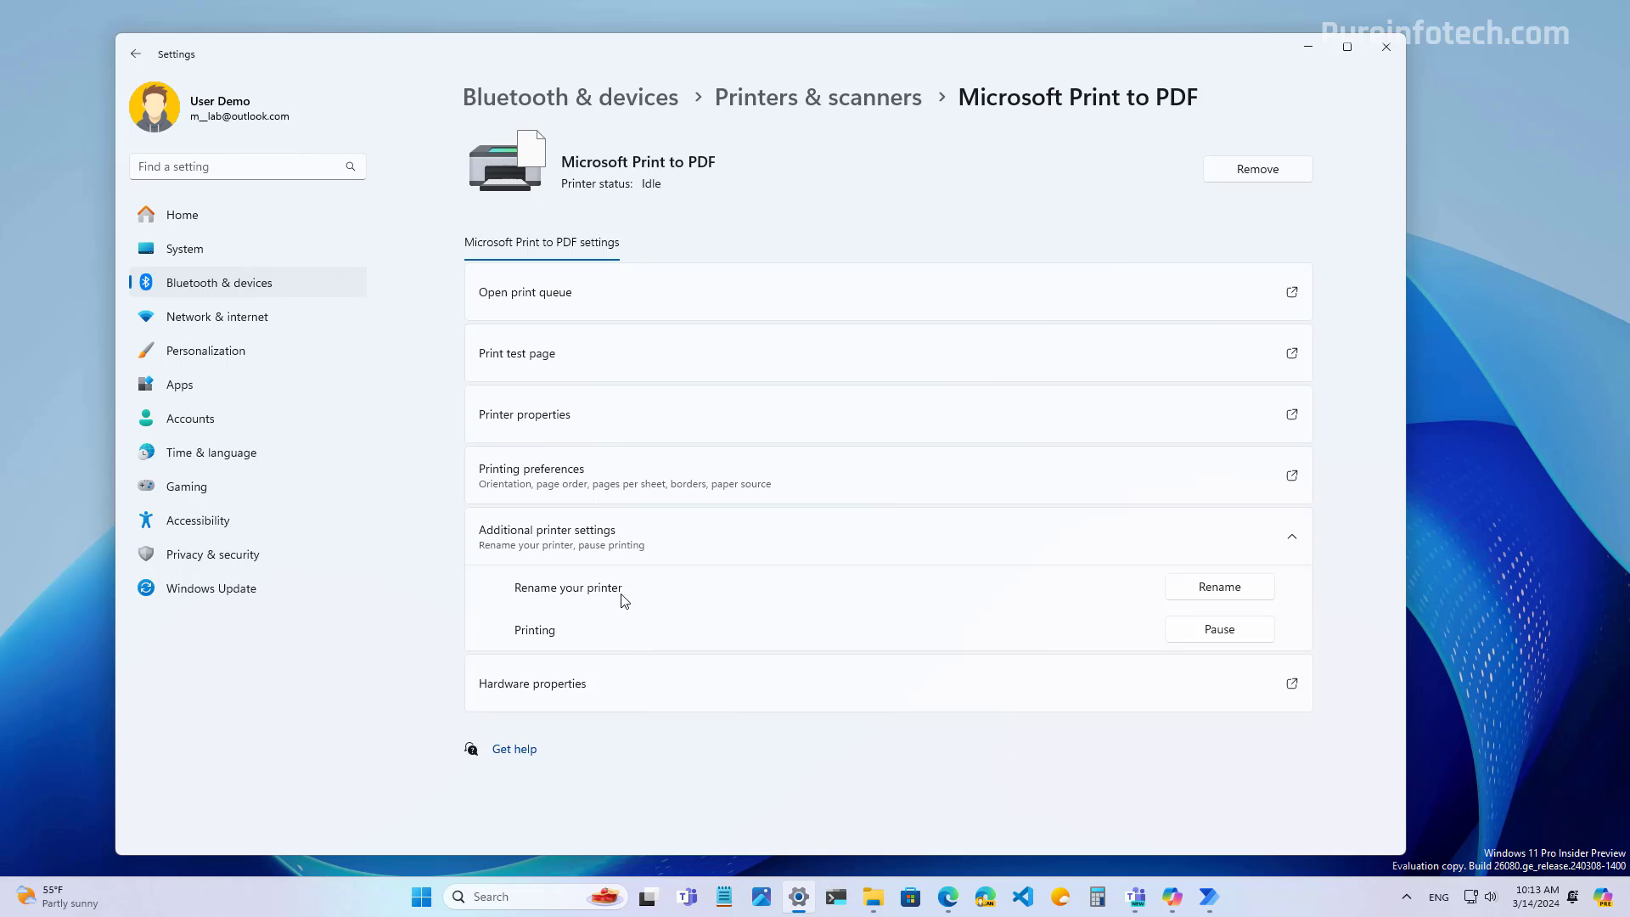
left_click(1204, 595)
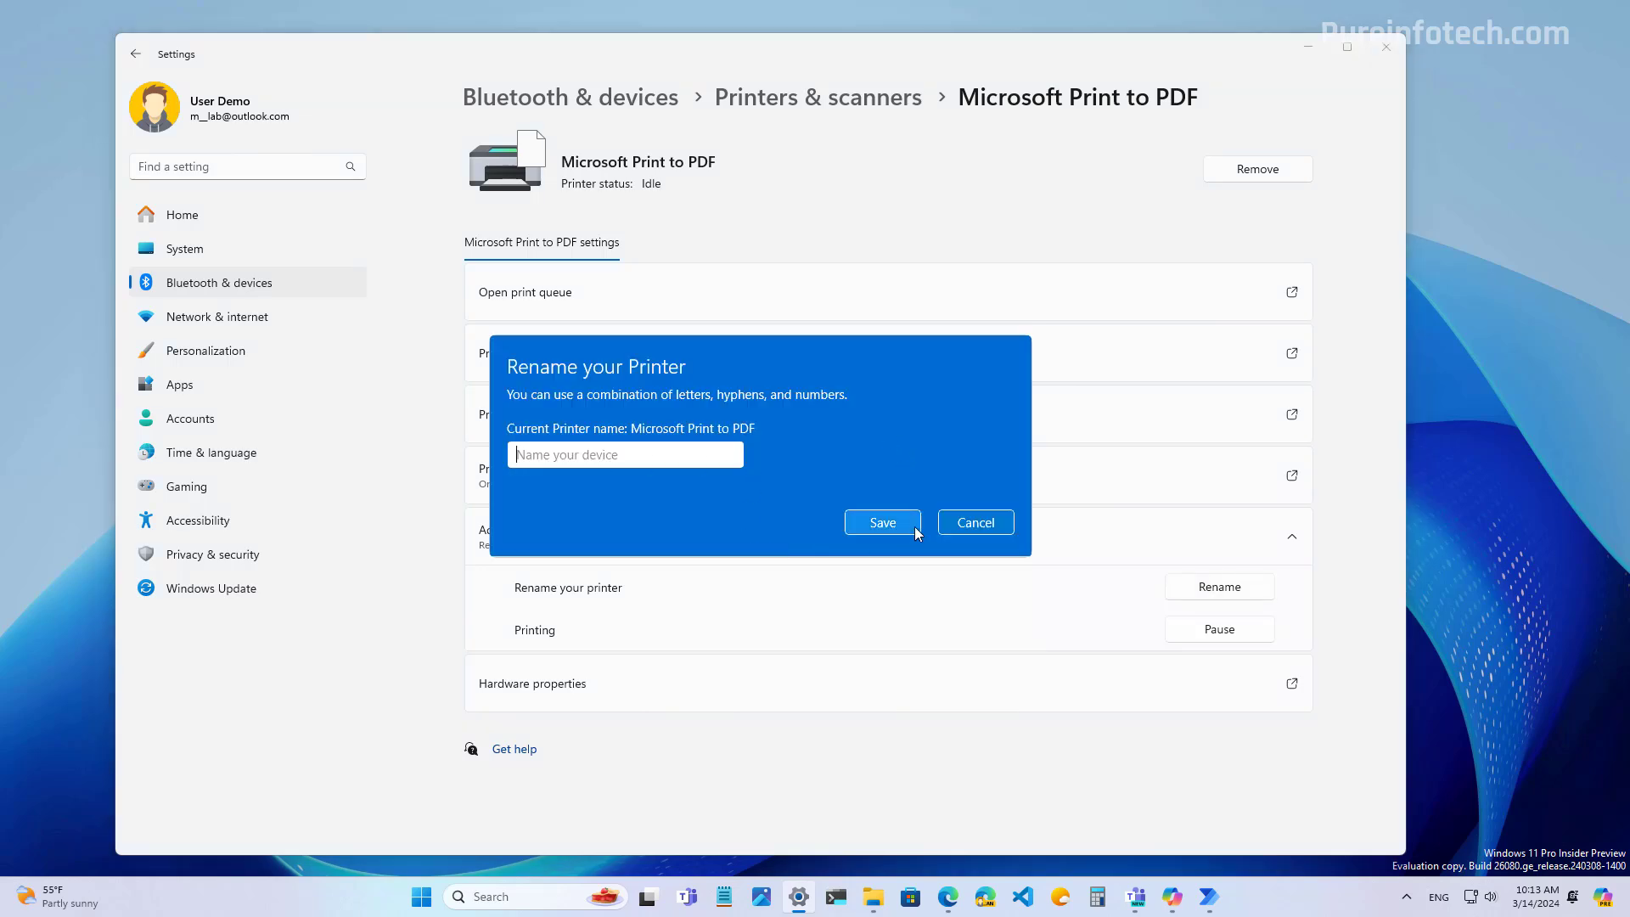
left_click(975, 522)
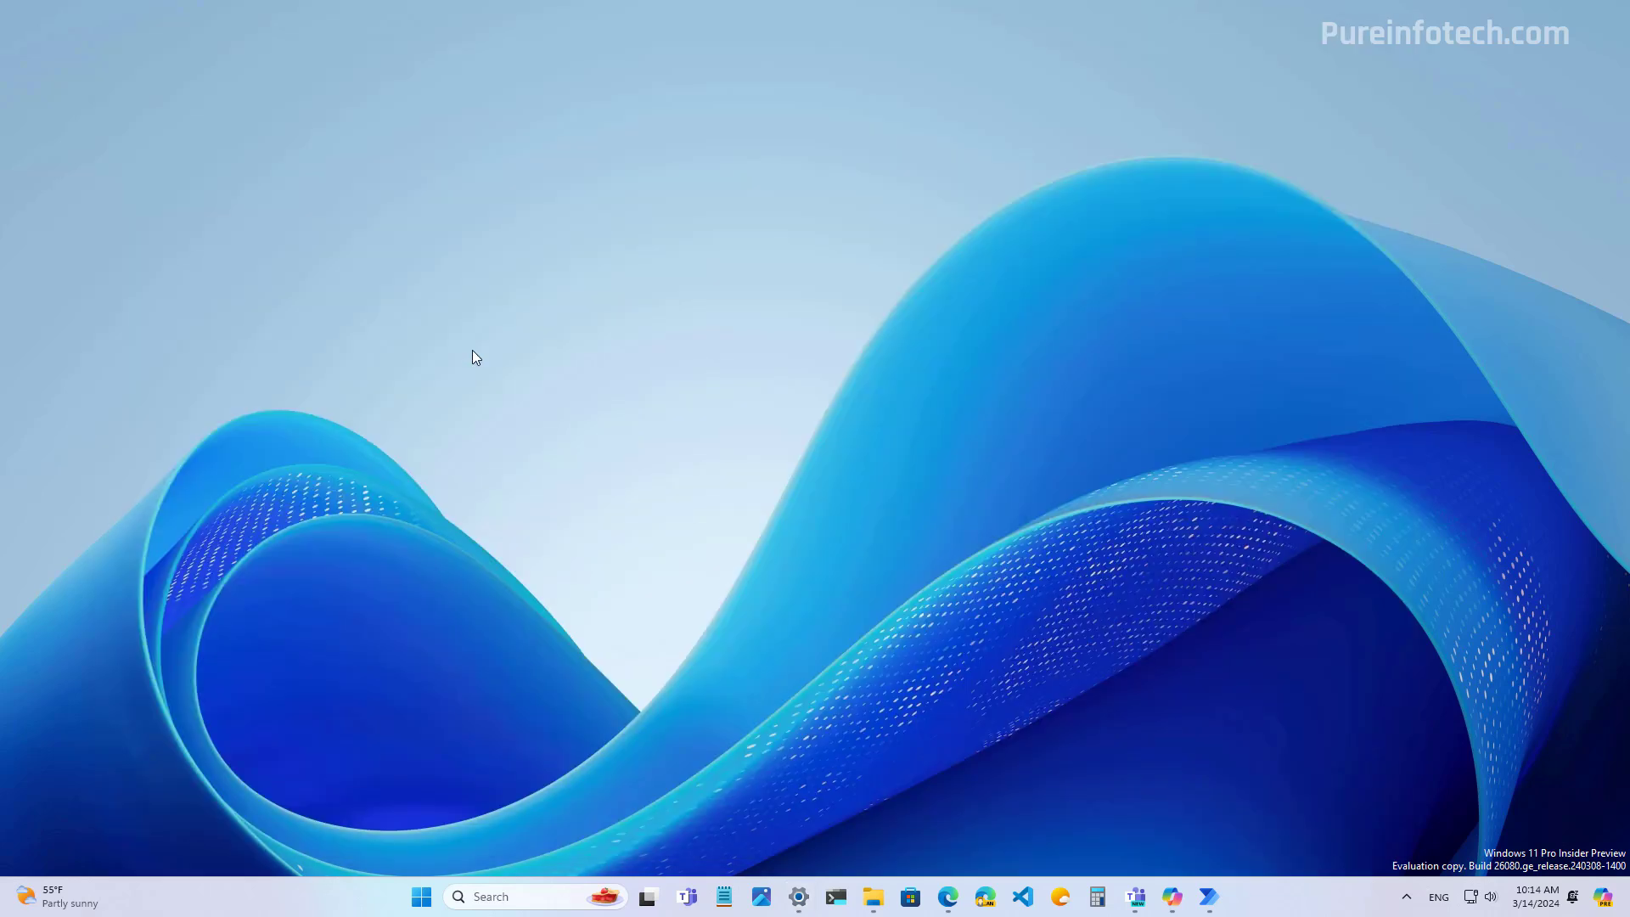